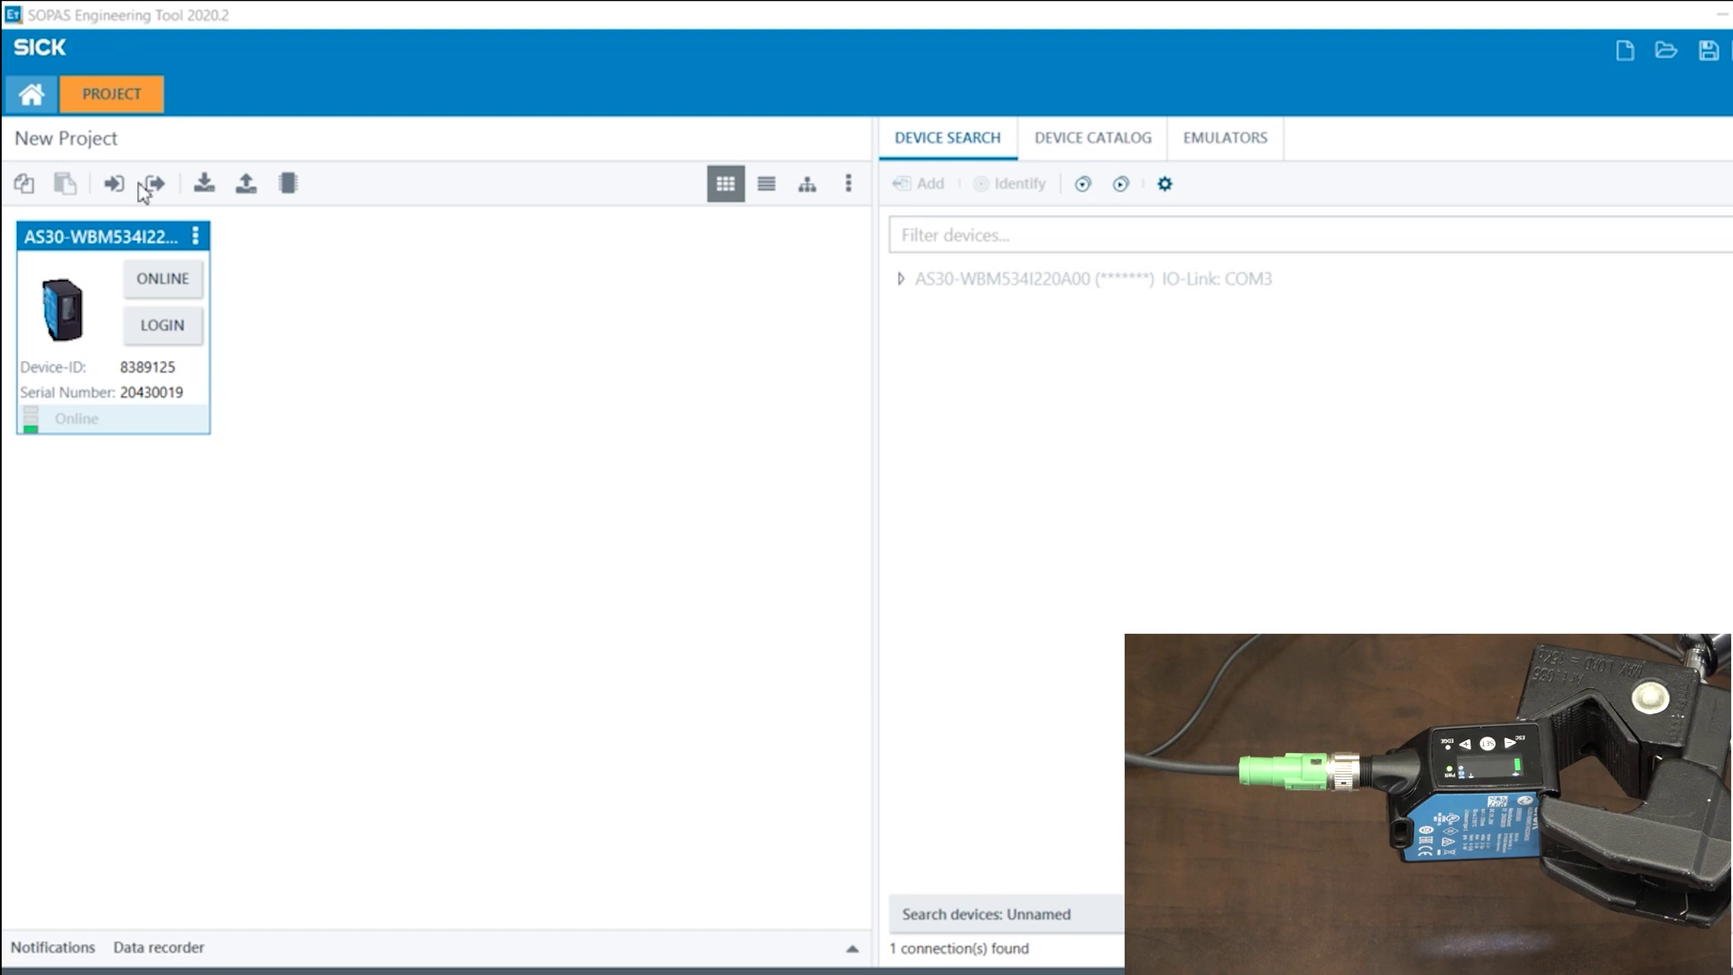
# Step: Open the AS30 device, start Sensor setup, and advance past Sensor Adjustment to Operating Mode
pyautogui.doubleClick(72, 301)
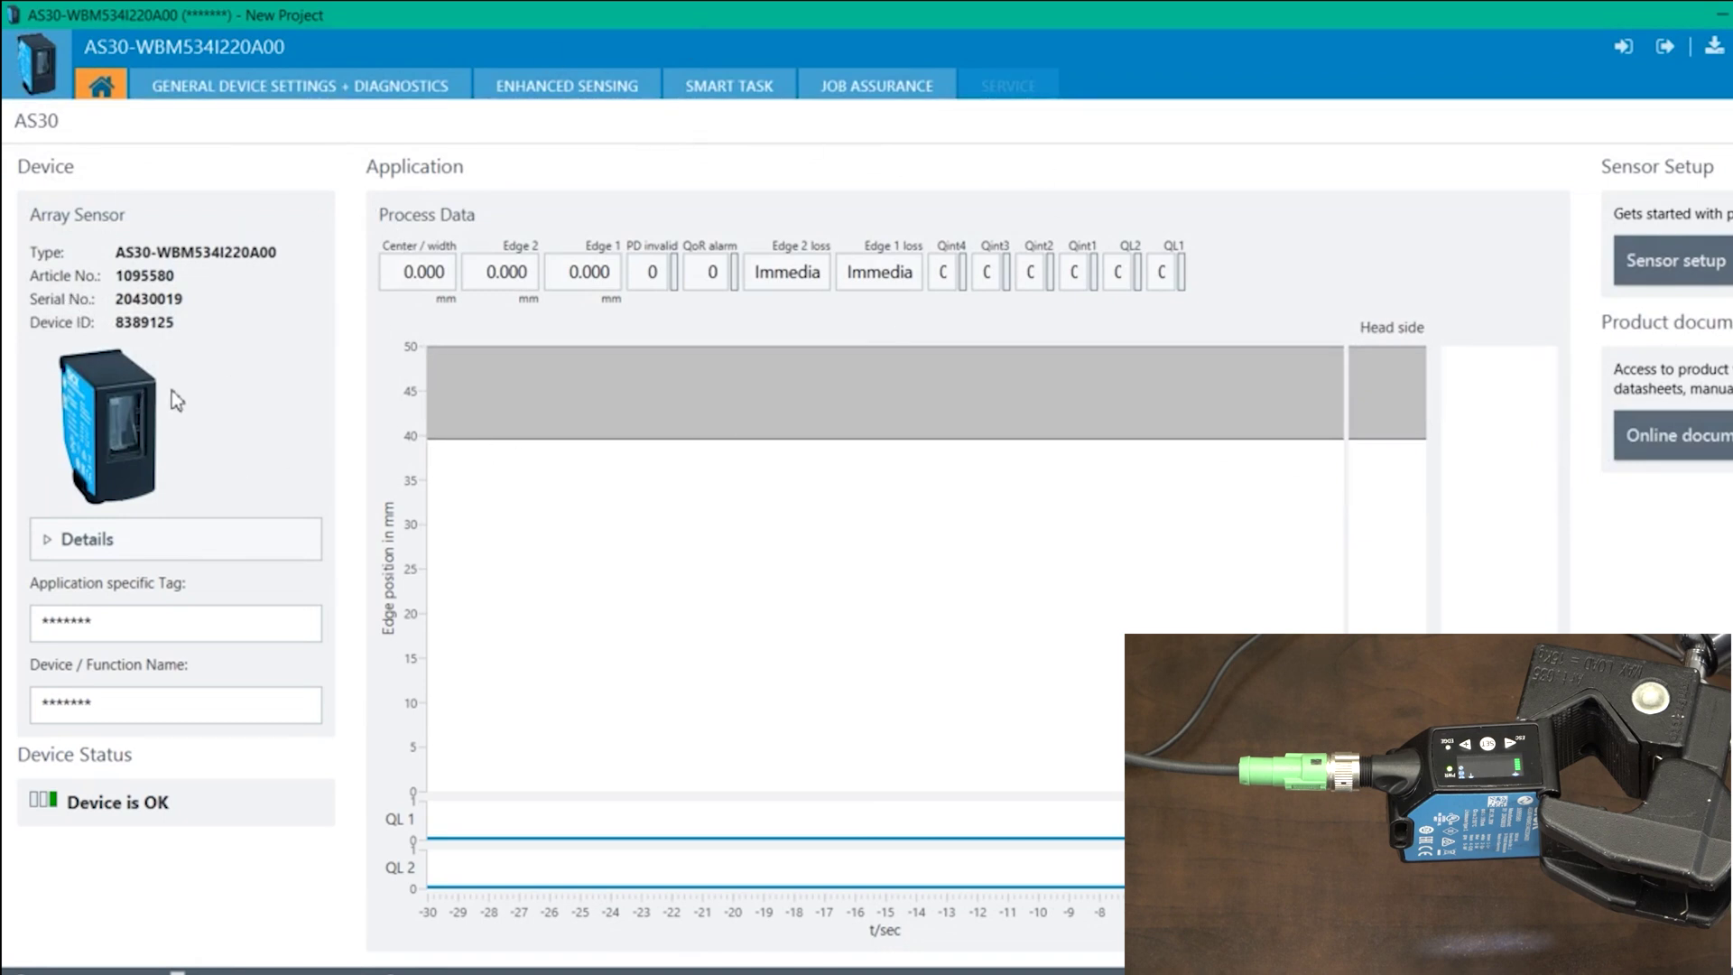
pyautogui.click(1690, 271)
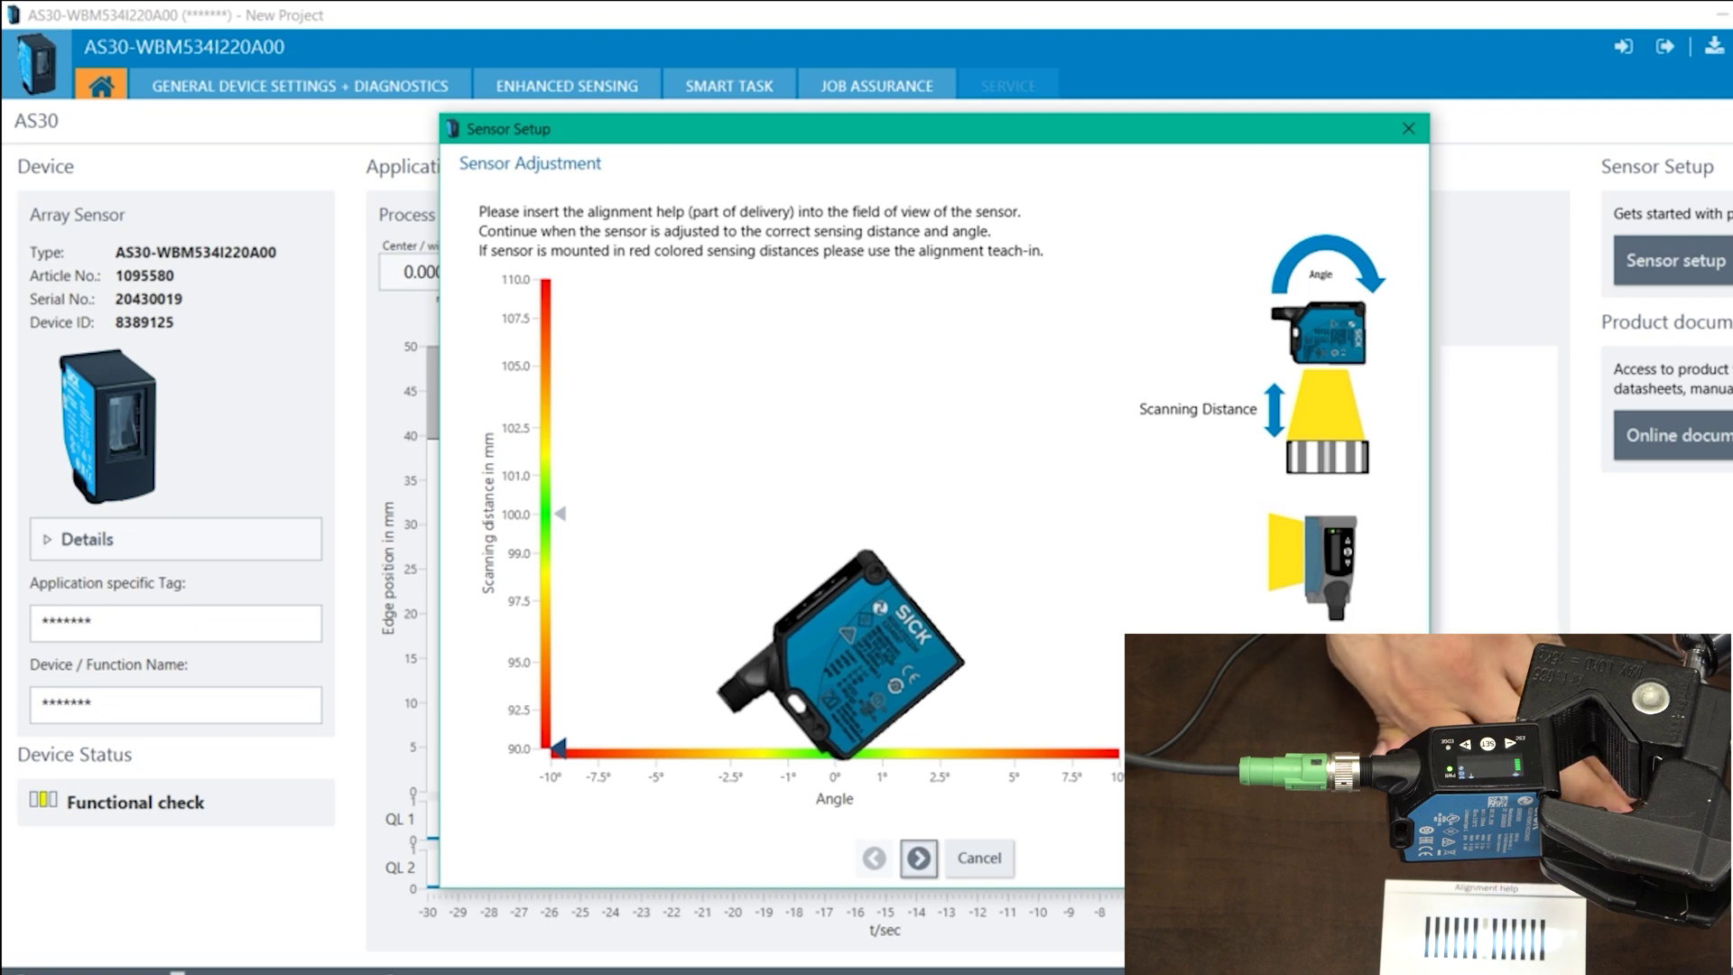
pyautogui.click(919, 858)
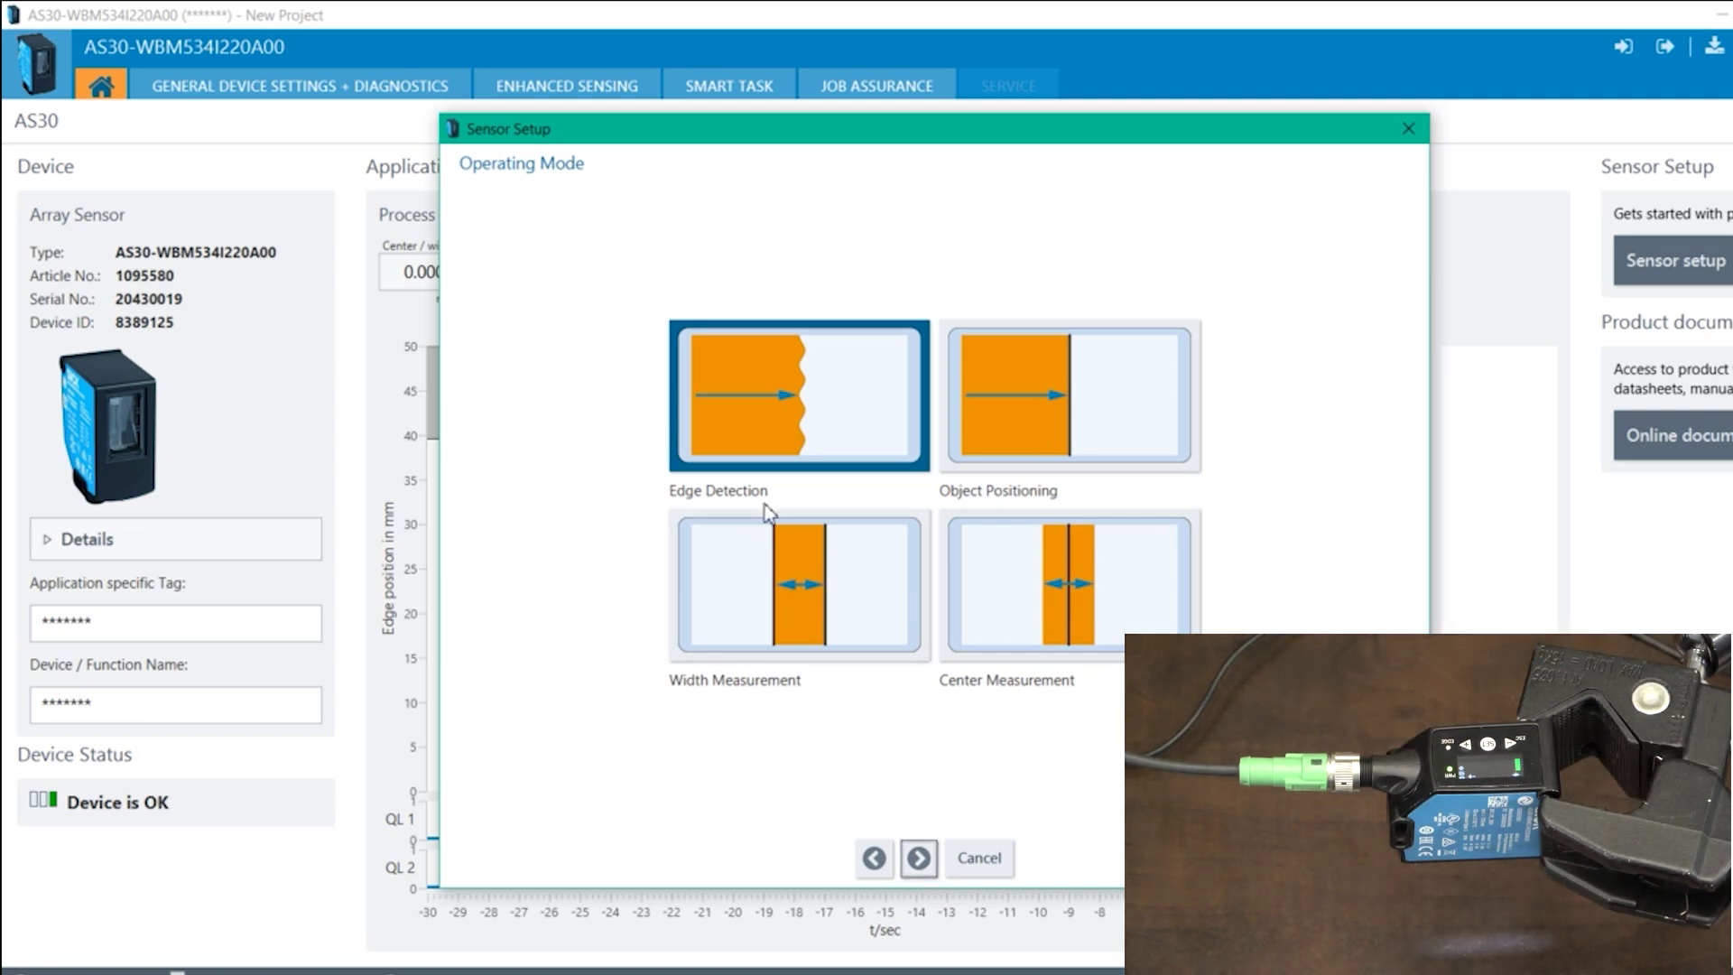
# Step: Keep Edge Detection mode, pick Proximity as the background, and advance to Sensitivity Adjustment
pyautogui.click(919, 859)
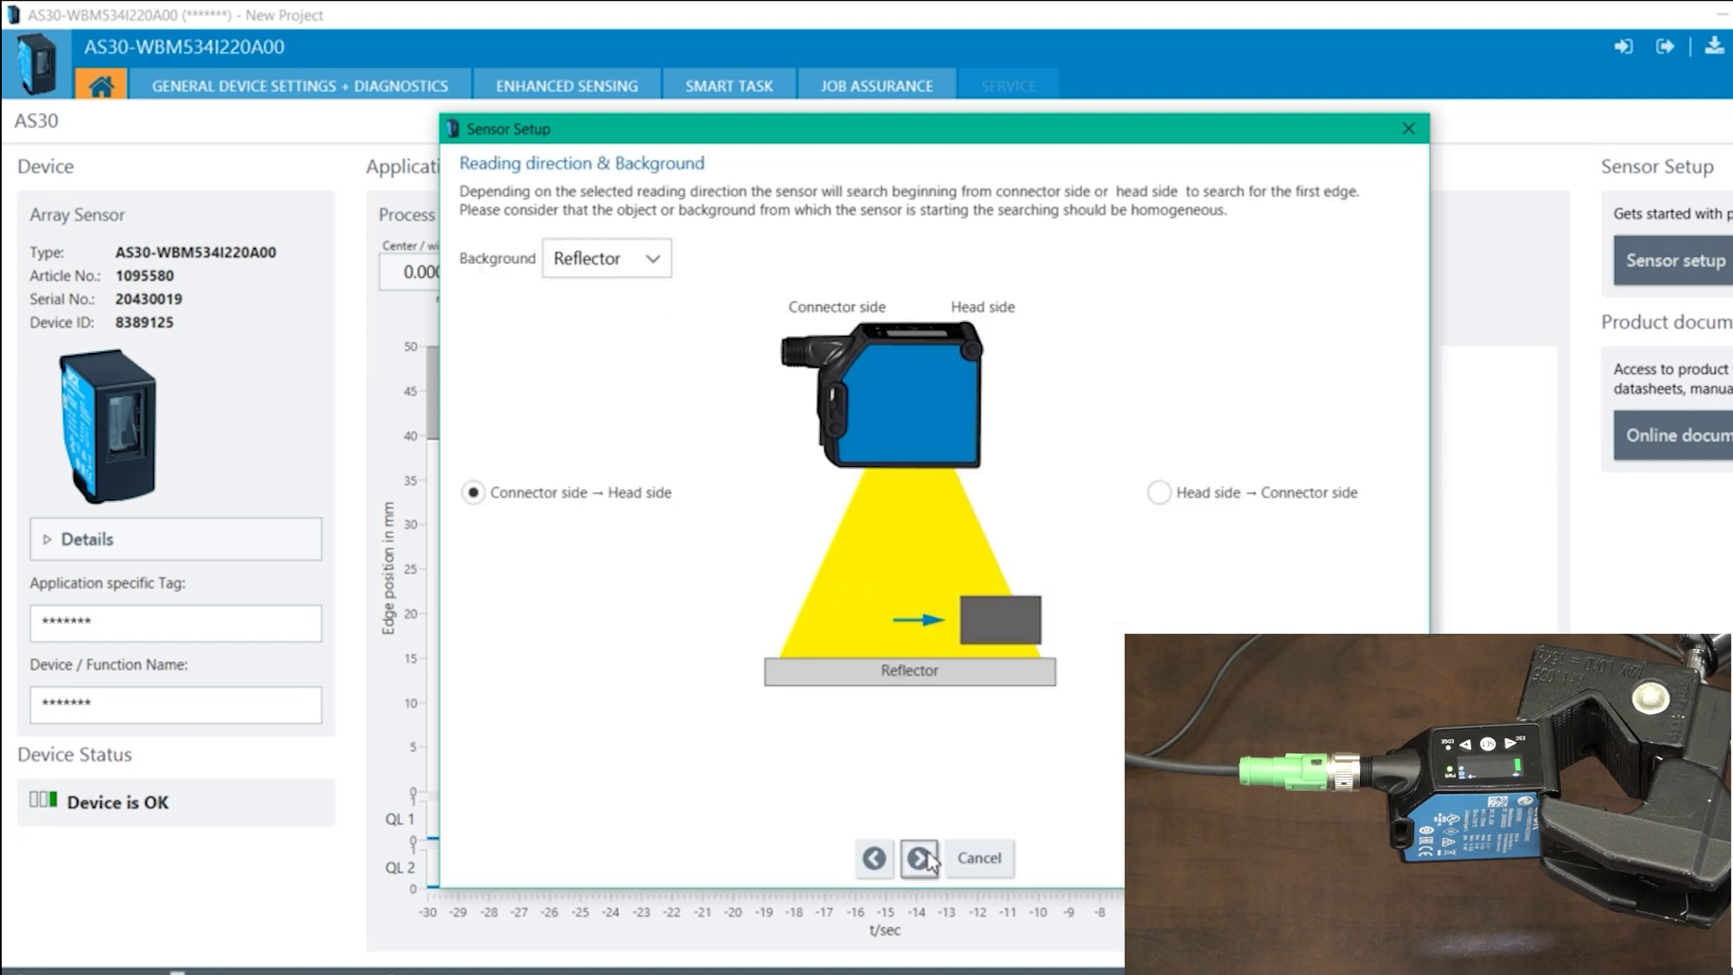
pyautogui.click(603, 264)
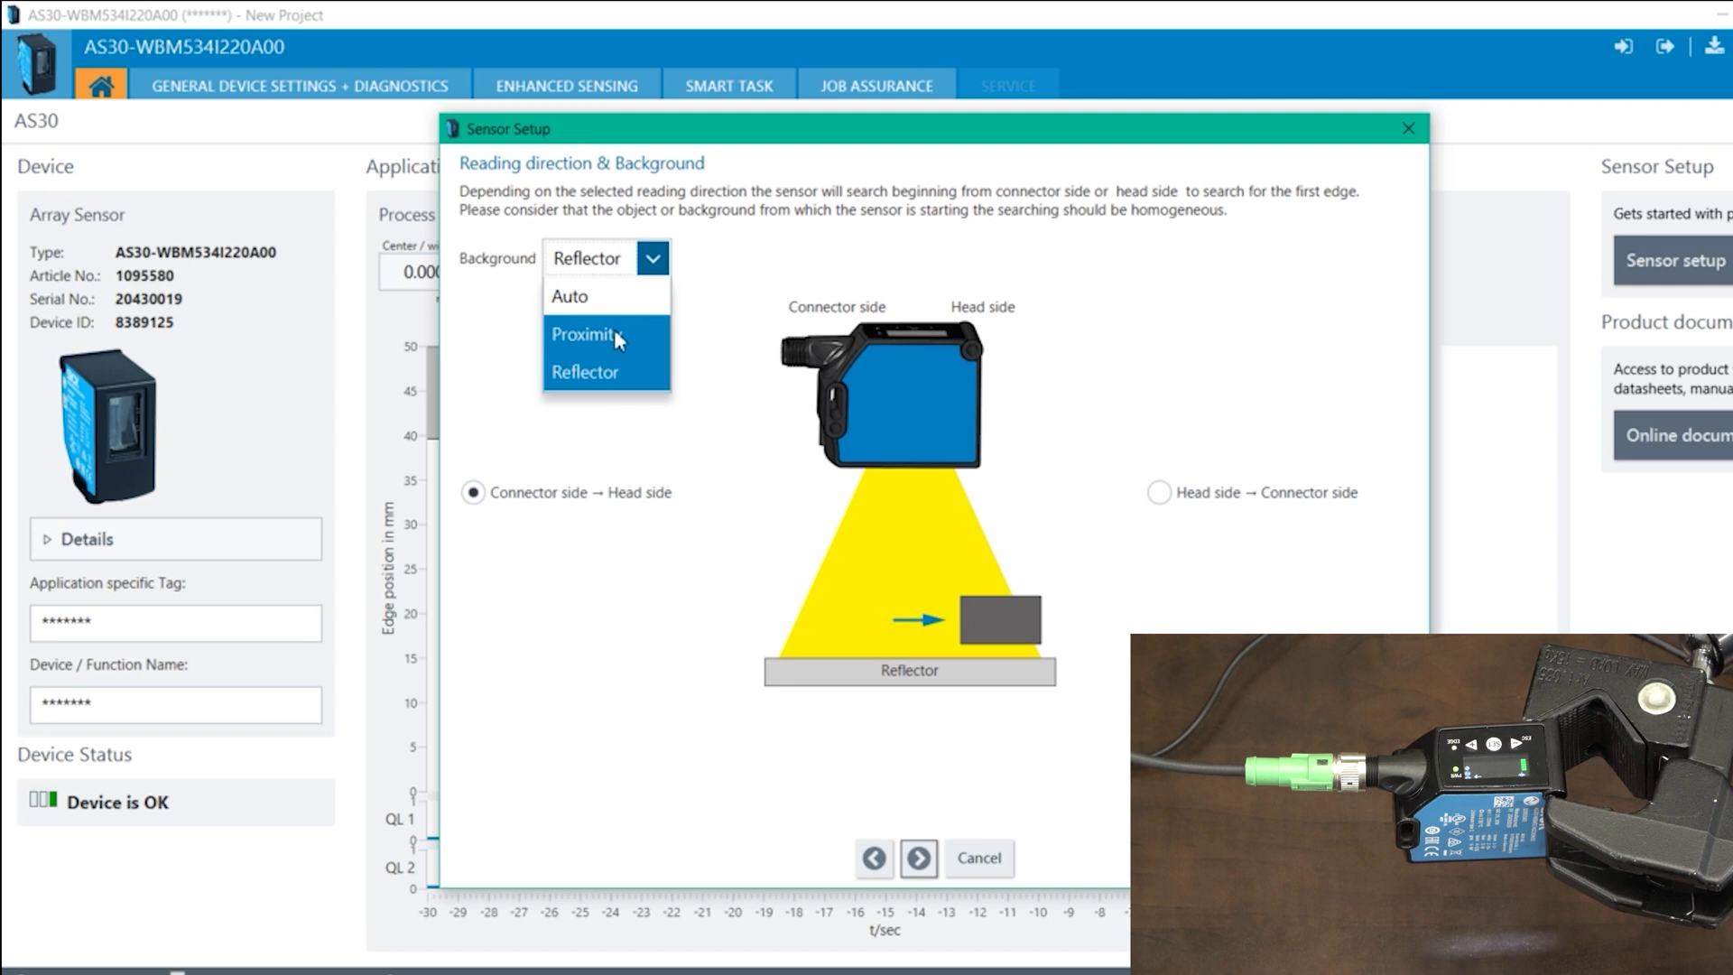
pyautogui.click(615, 332)
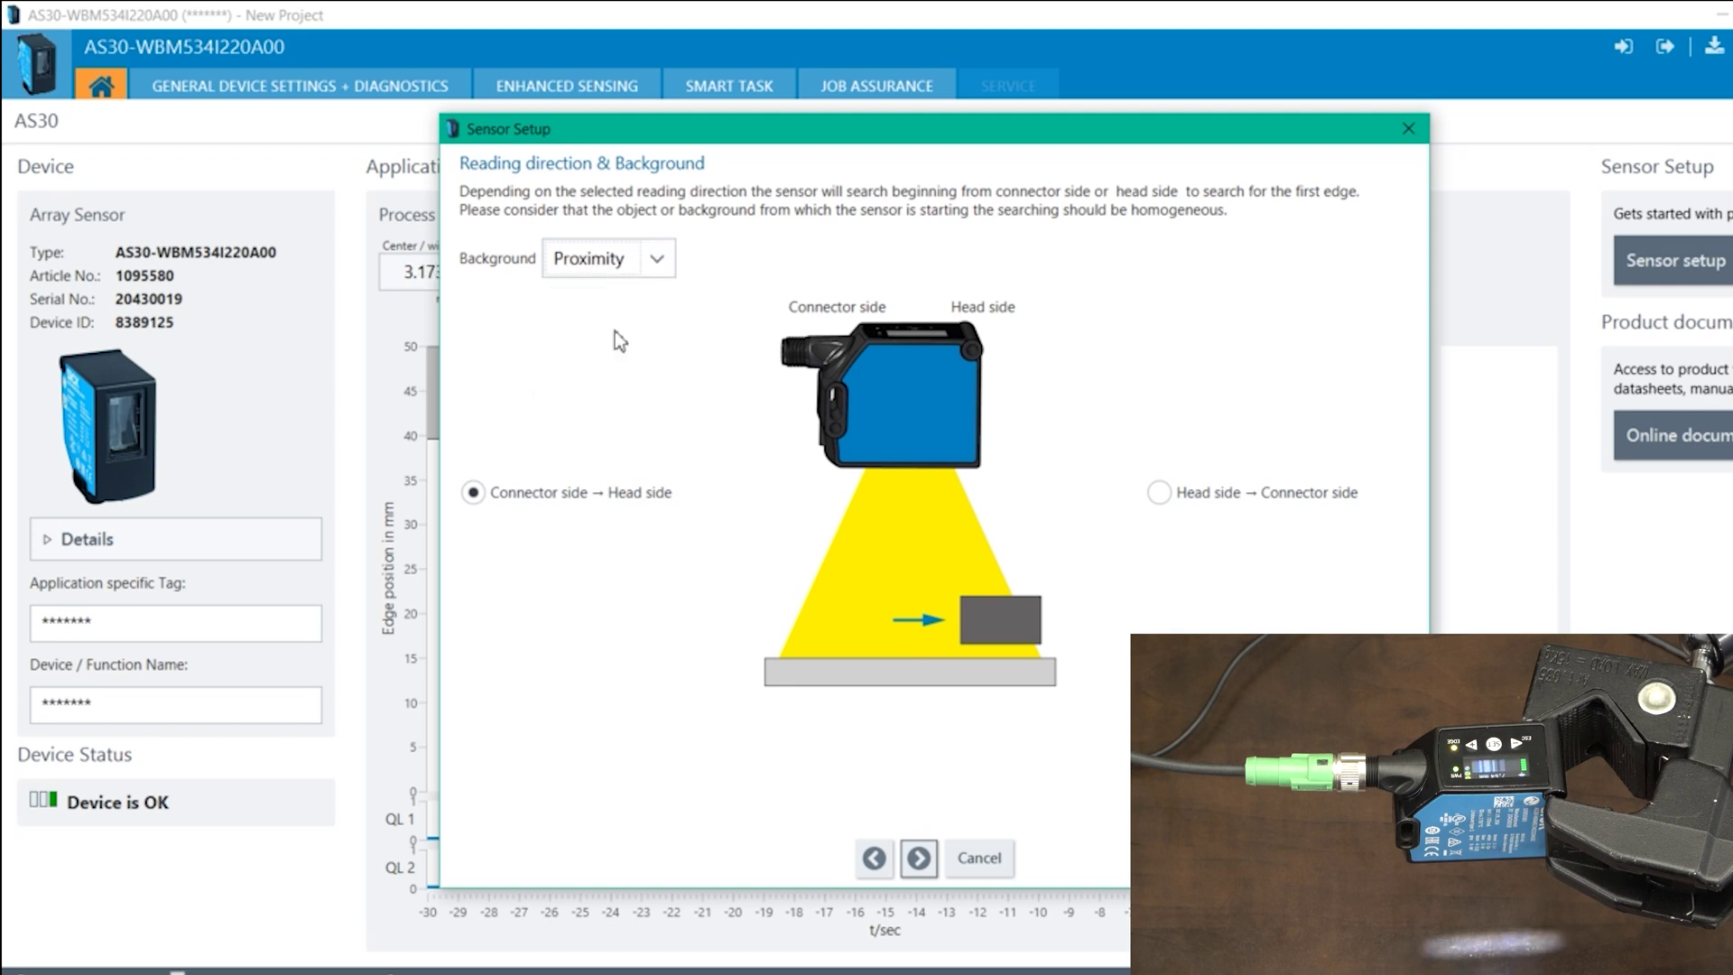
pyautogui.click(919, 859)
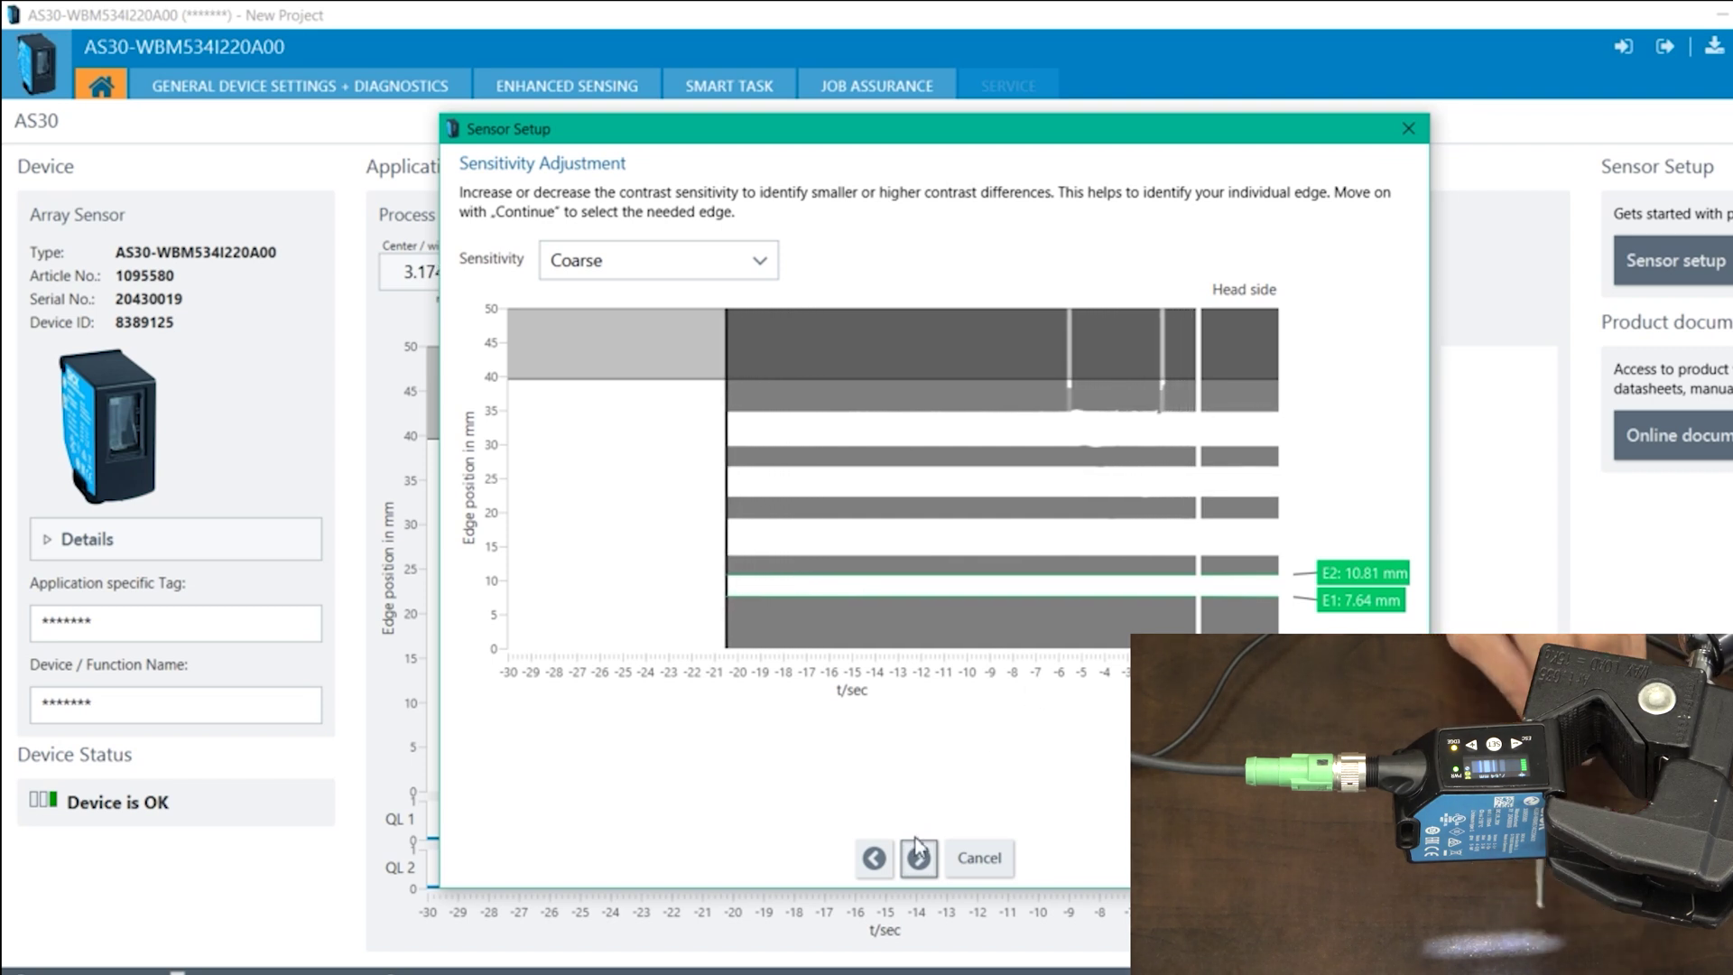
# Step: Step back and switch the background to Reflector, then return to Sensitivity Adjustment
pyautogui.click(874, 860)
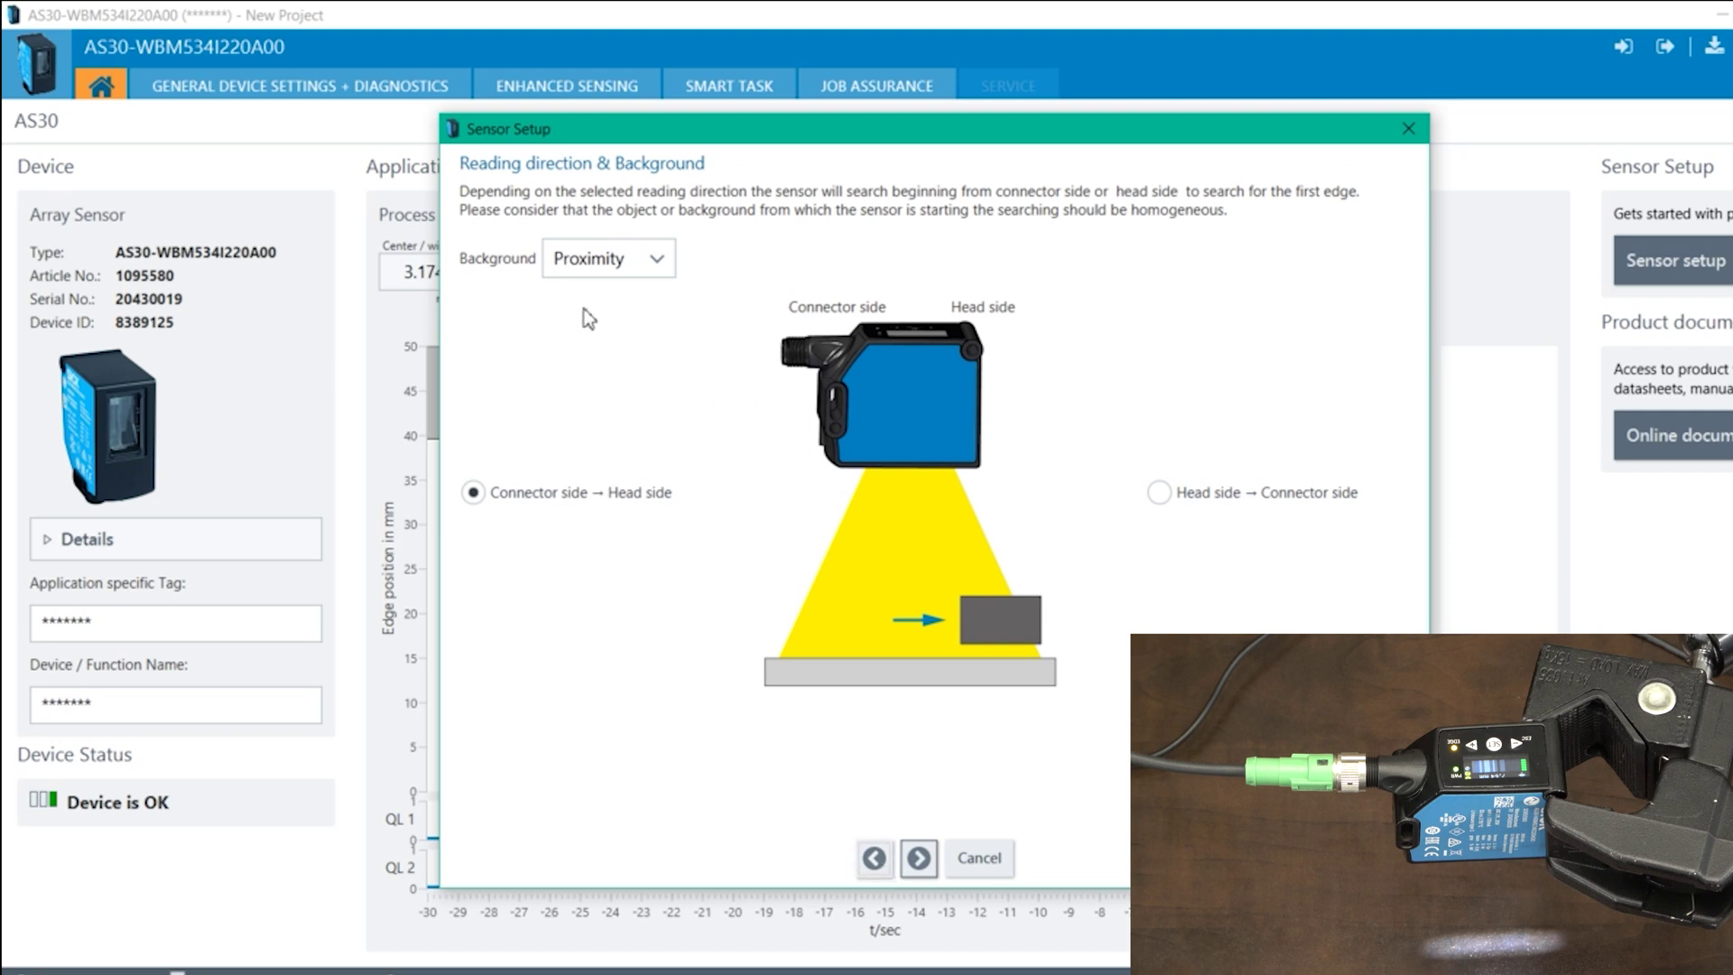
pyautogui.click(633, 277)
pyautogui.click(616, 374)
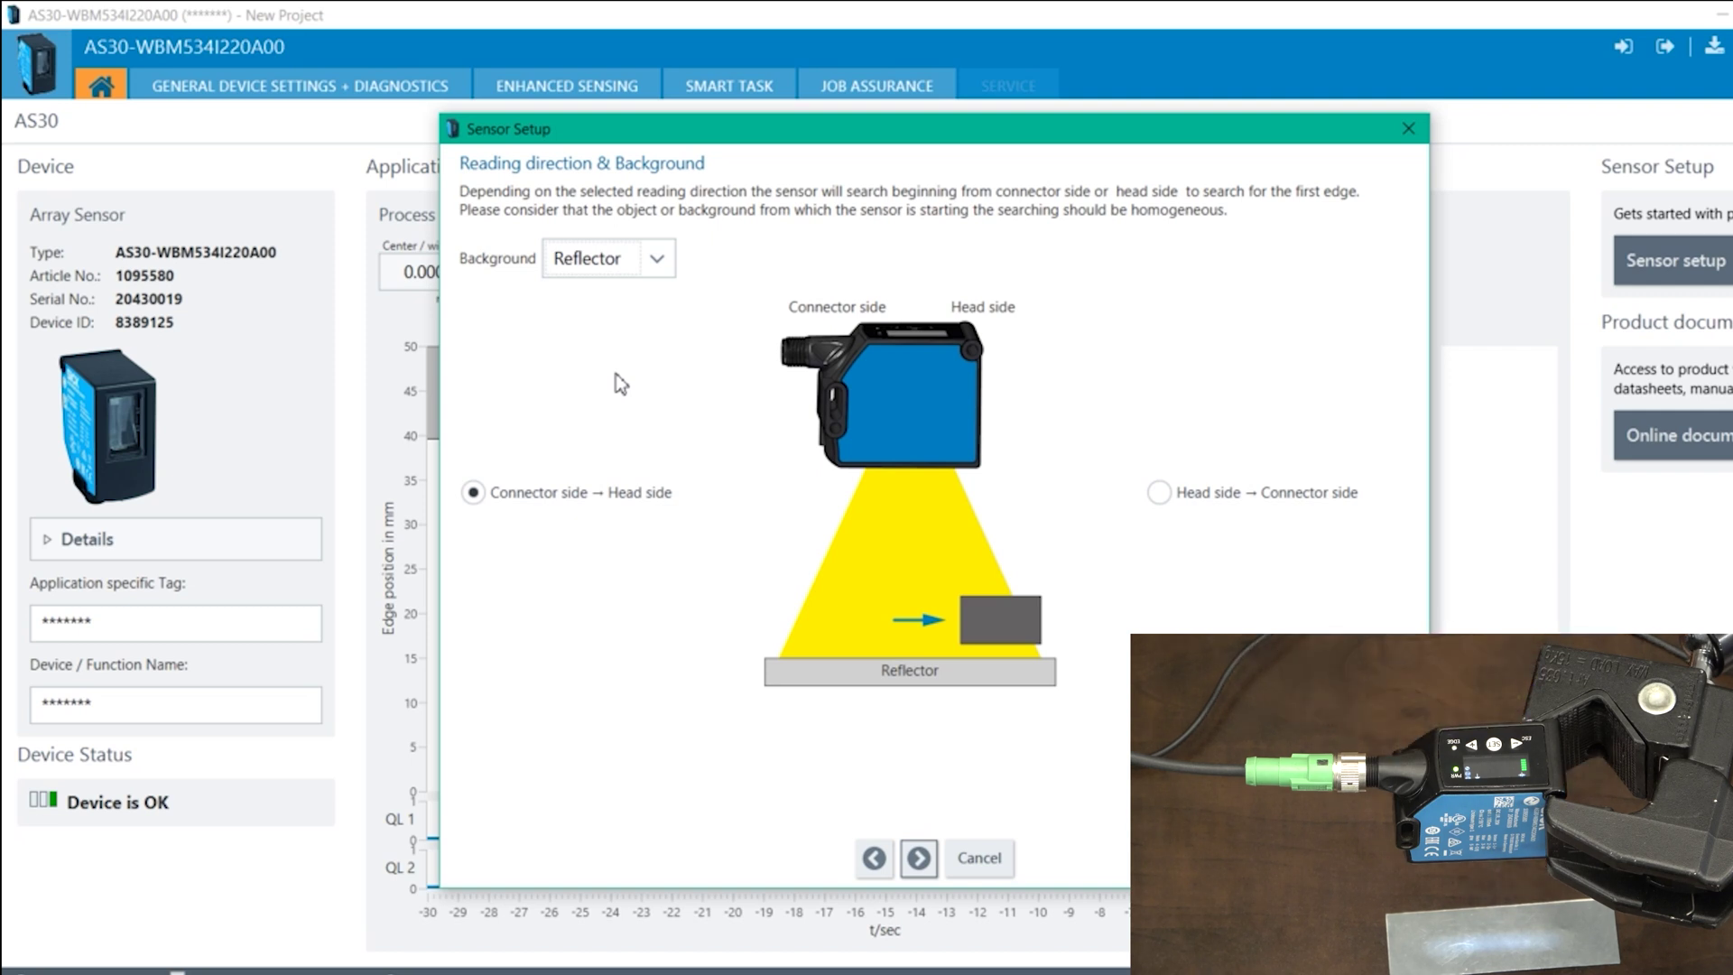
pyautogui.click(919, 858)
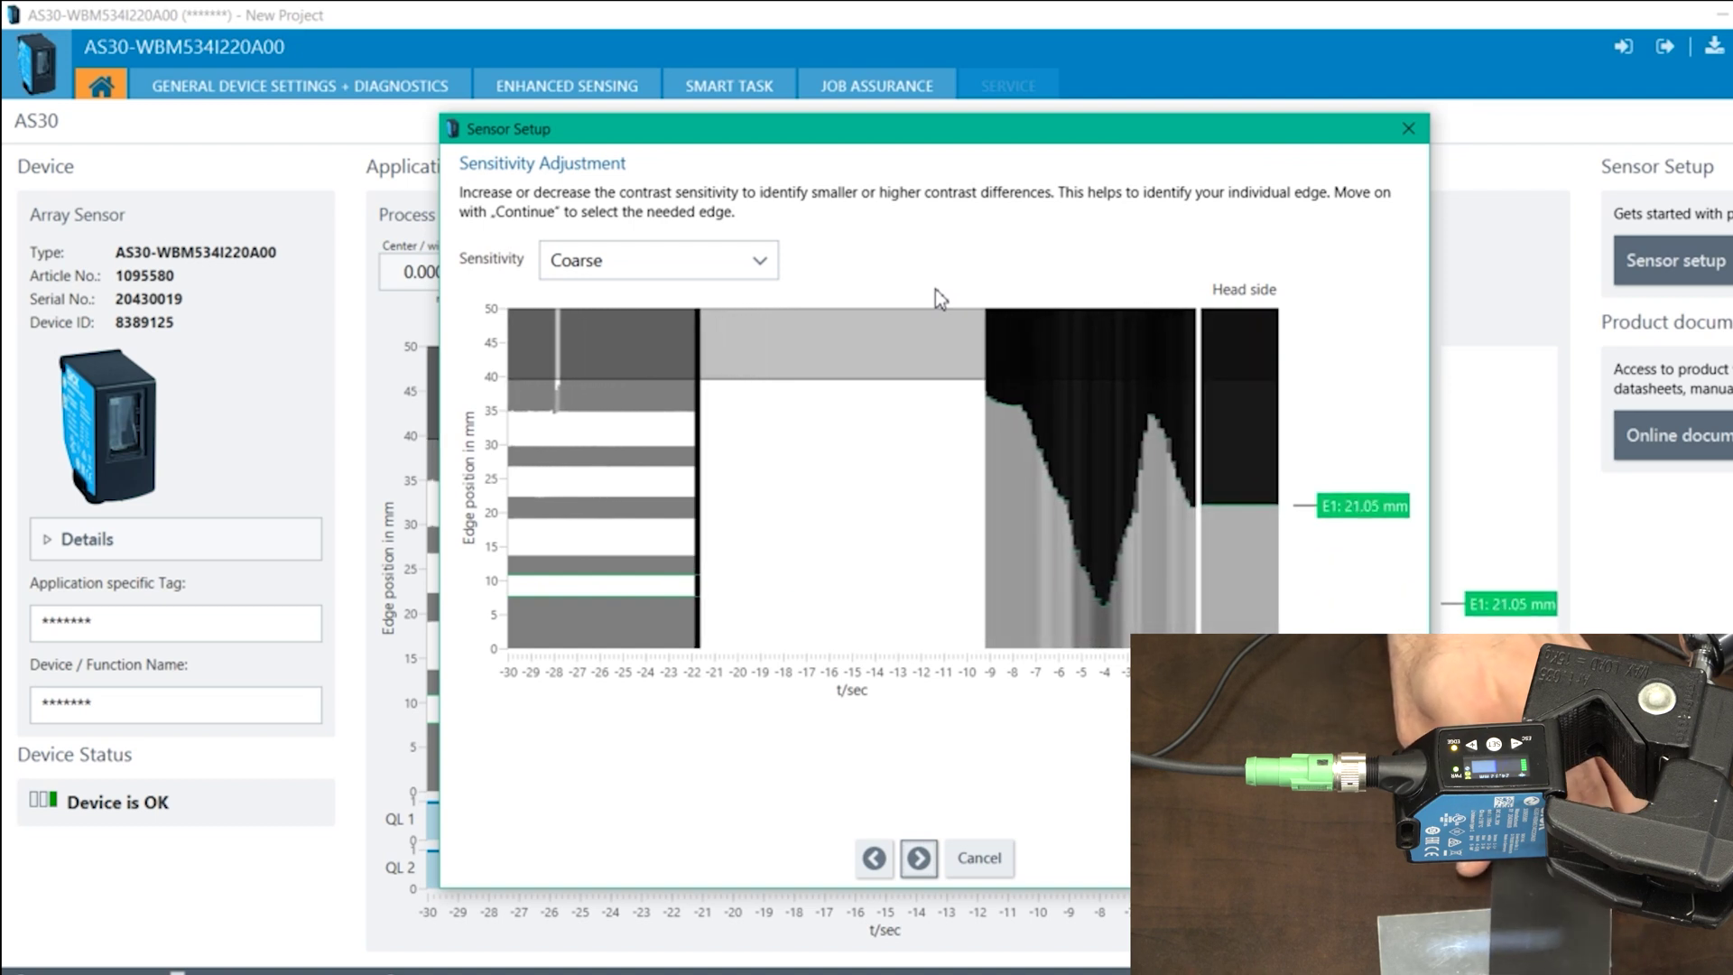
# Step: Leave the sensitivity at Coarse and advance to PIN Configuration
pyautogui.click(757, 262)
pyautogui.click(650, 371)
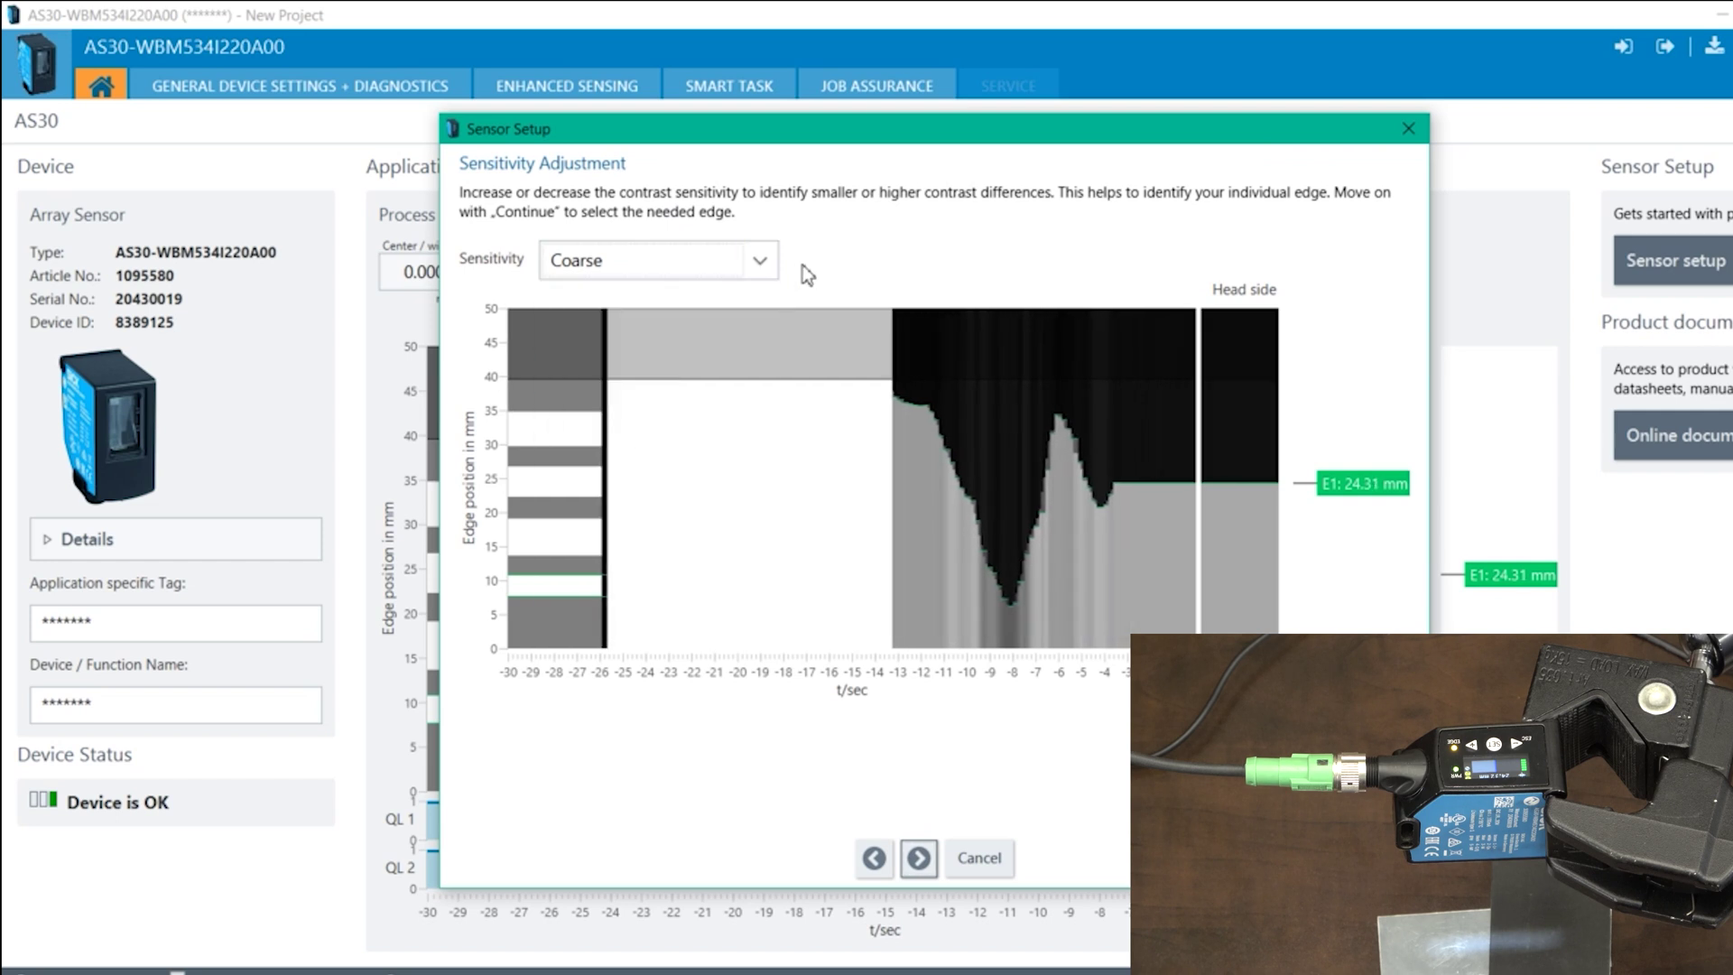
pyautogui.click(919, 858)
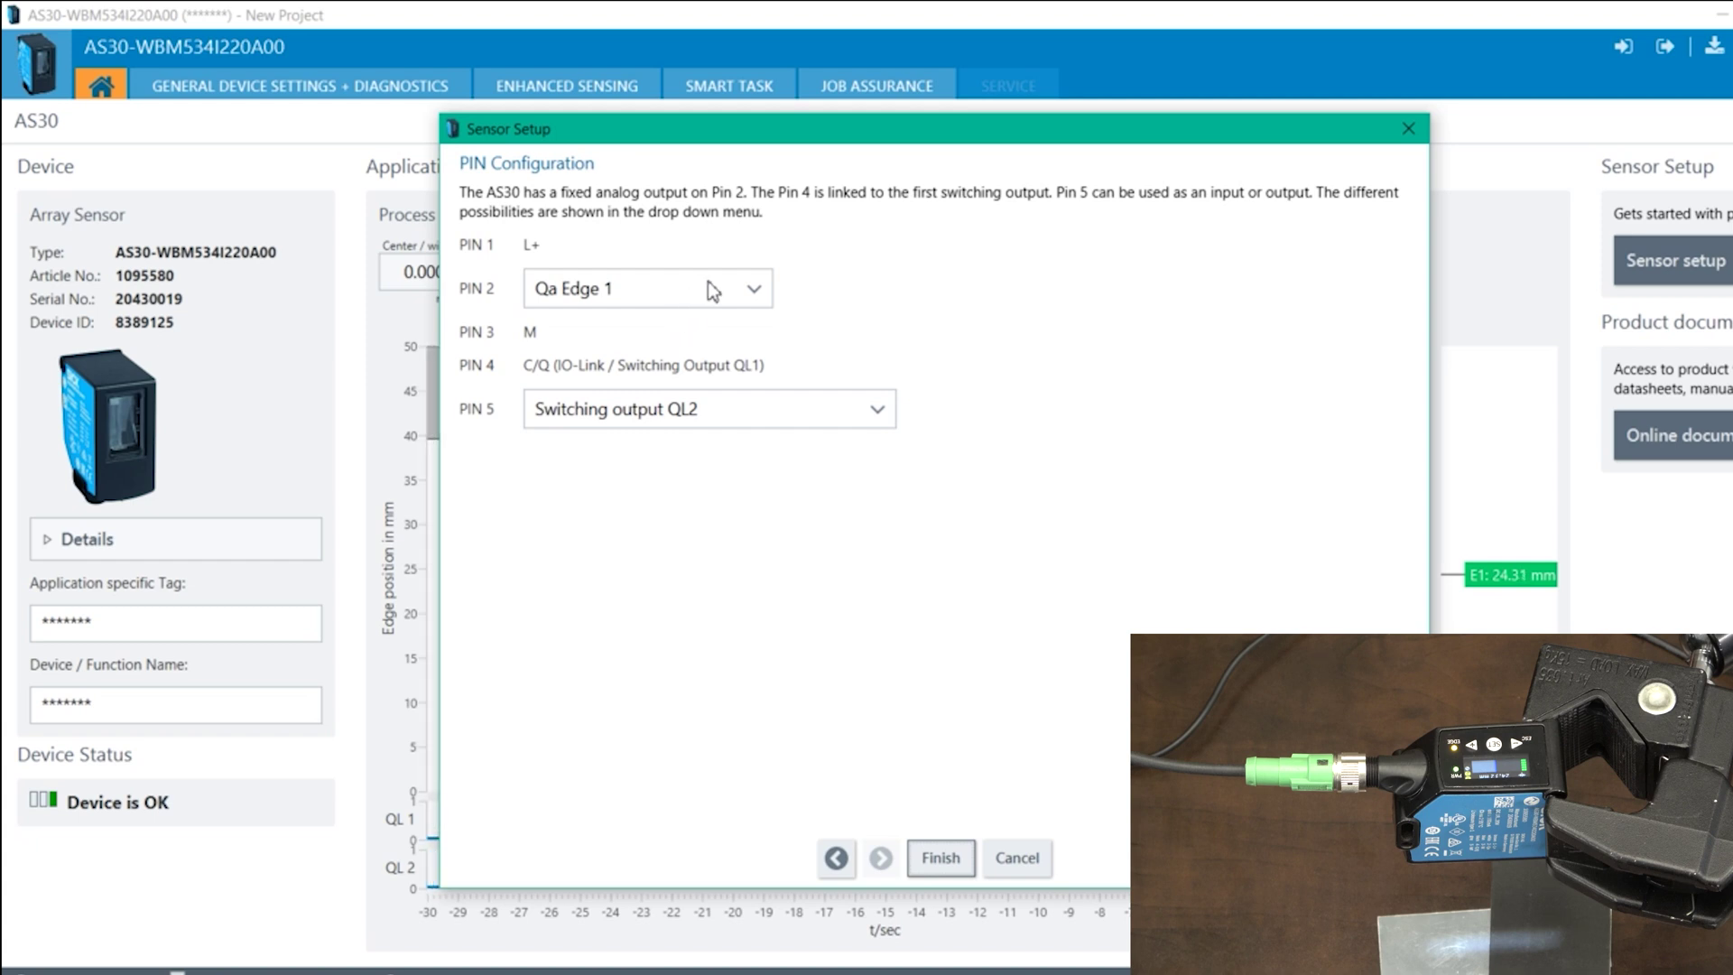
# Step: Confirm PIN 2 as Qa Edge 1 and PIN 5 as Switching output QL2, then Finish
pyautogui.click(713, 290)
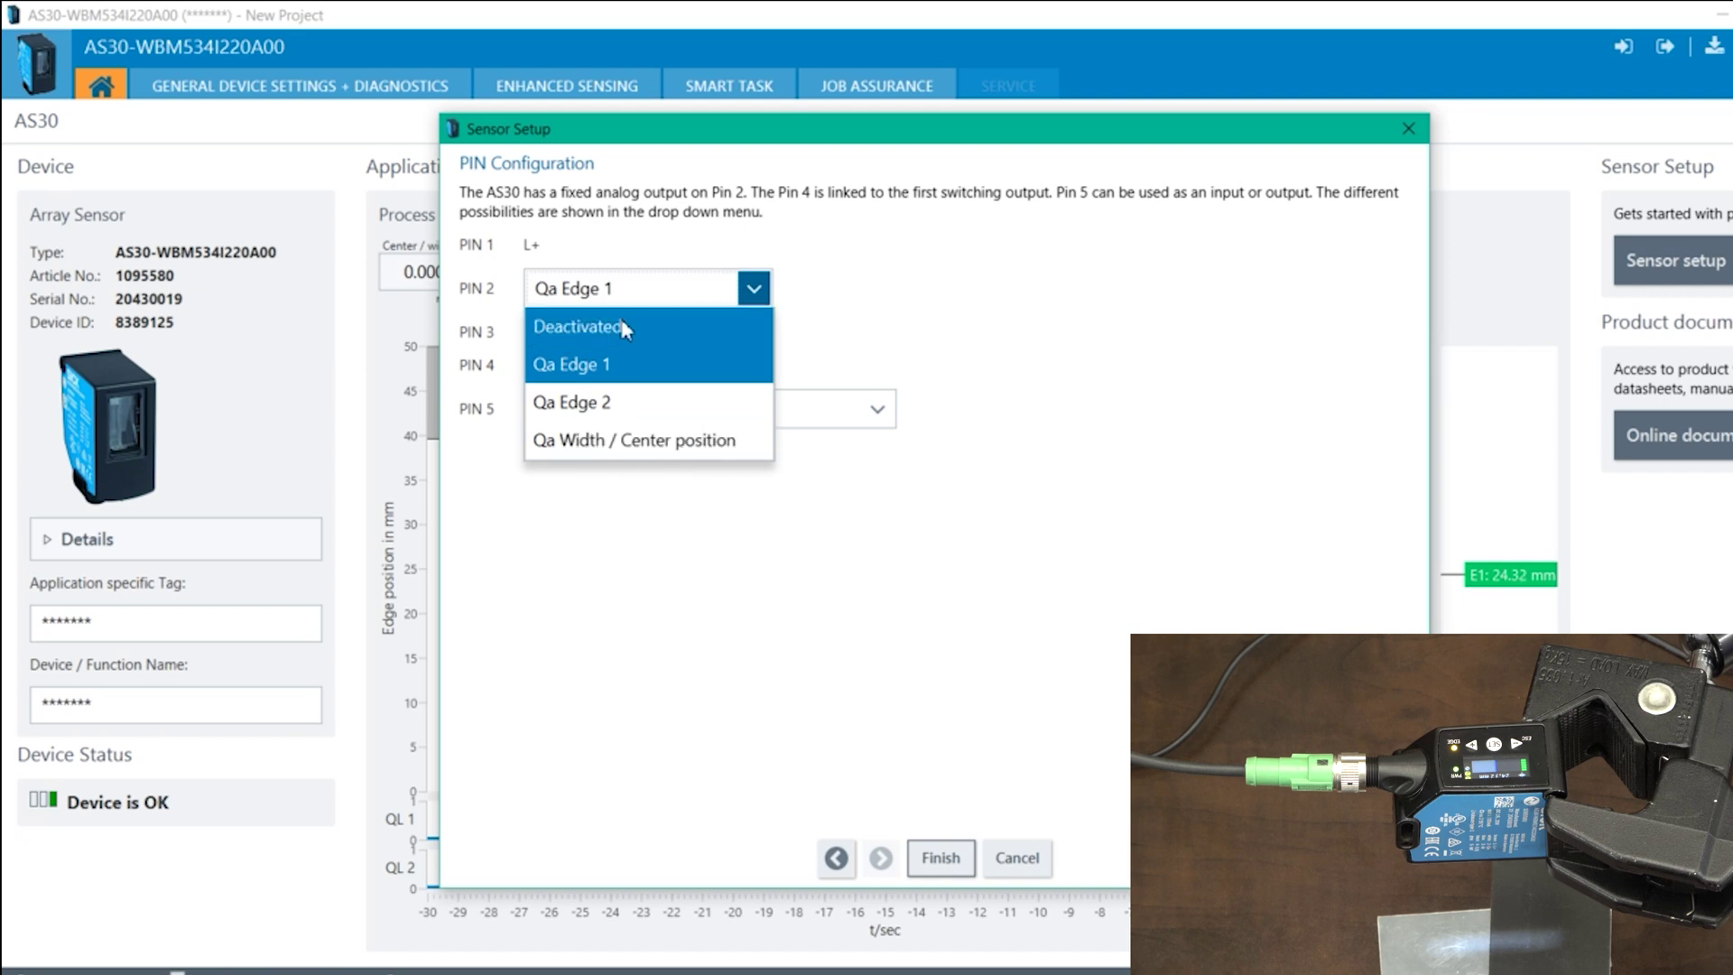
pyautogui.click(963, 462)
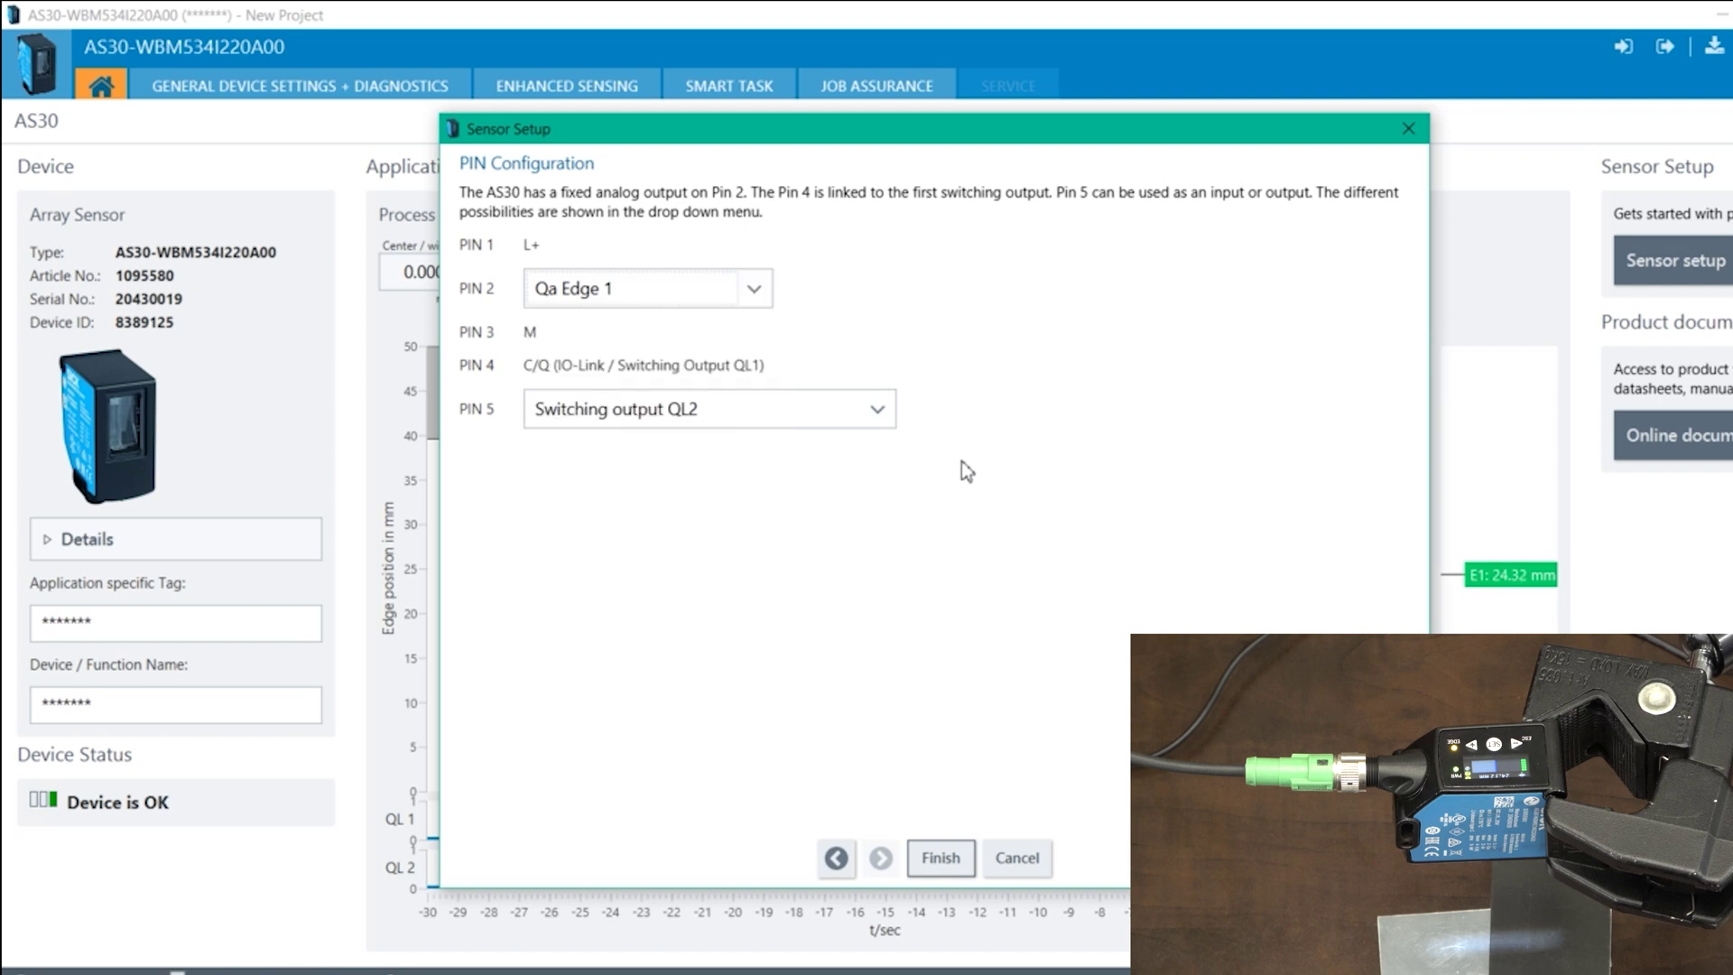
pyautogui.click(846, 428)
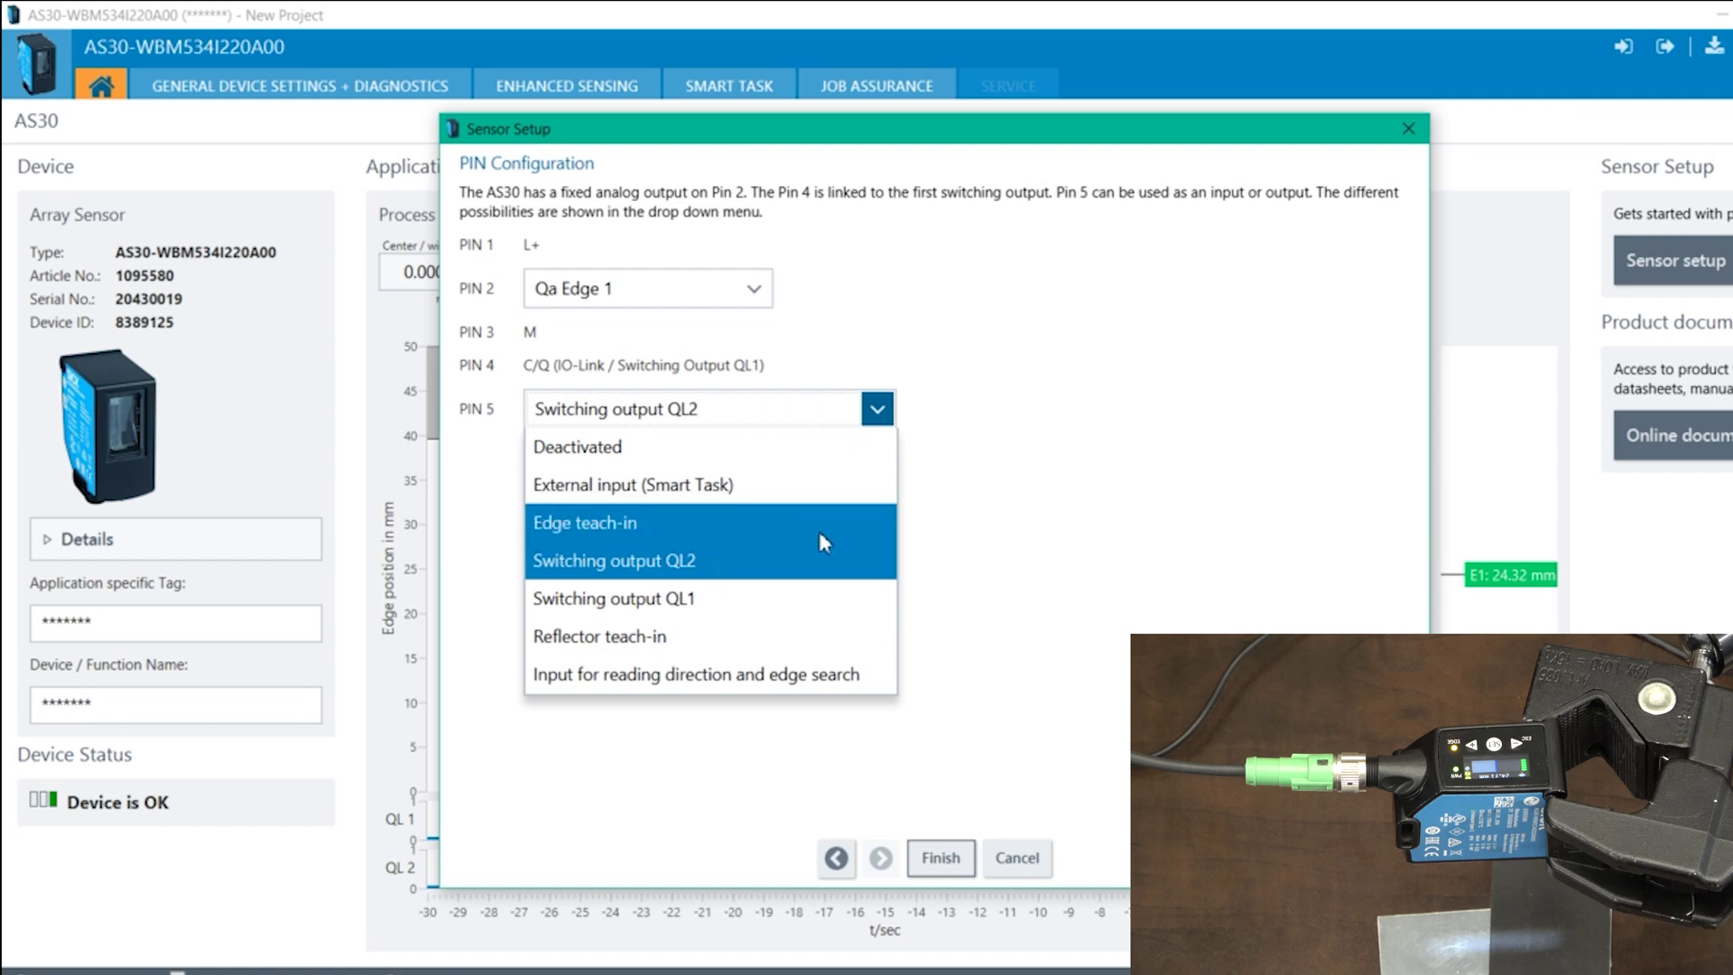
pyautogui.click(1026, 690)
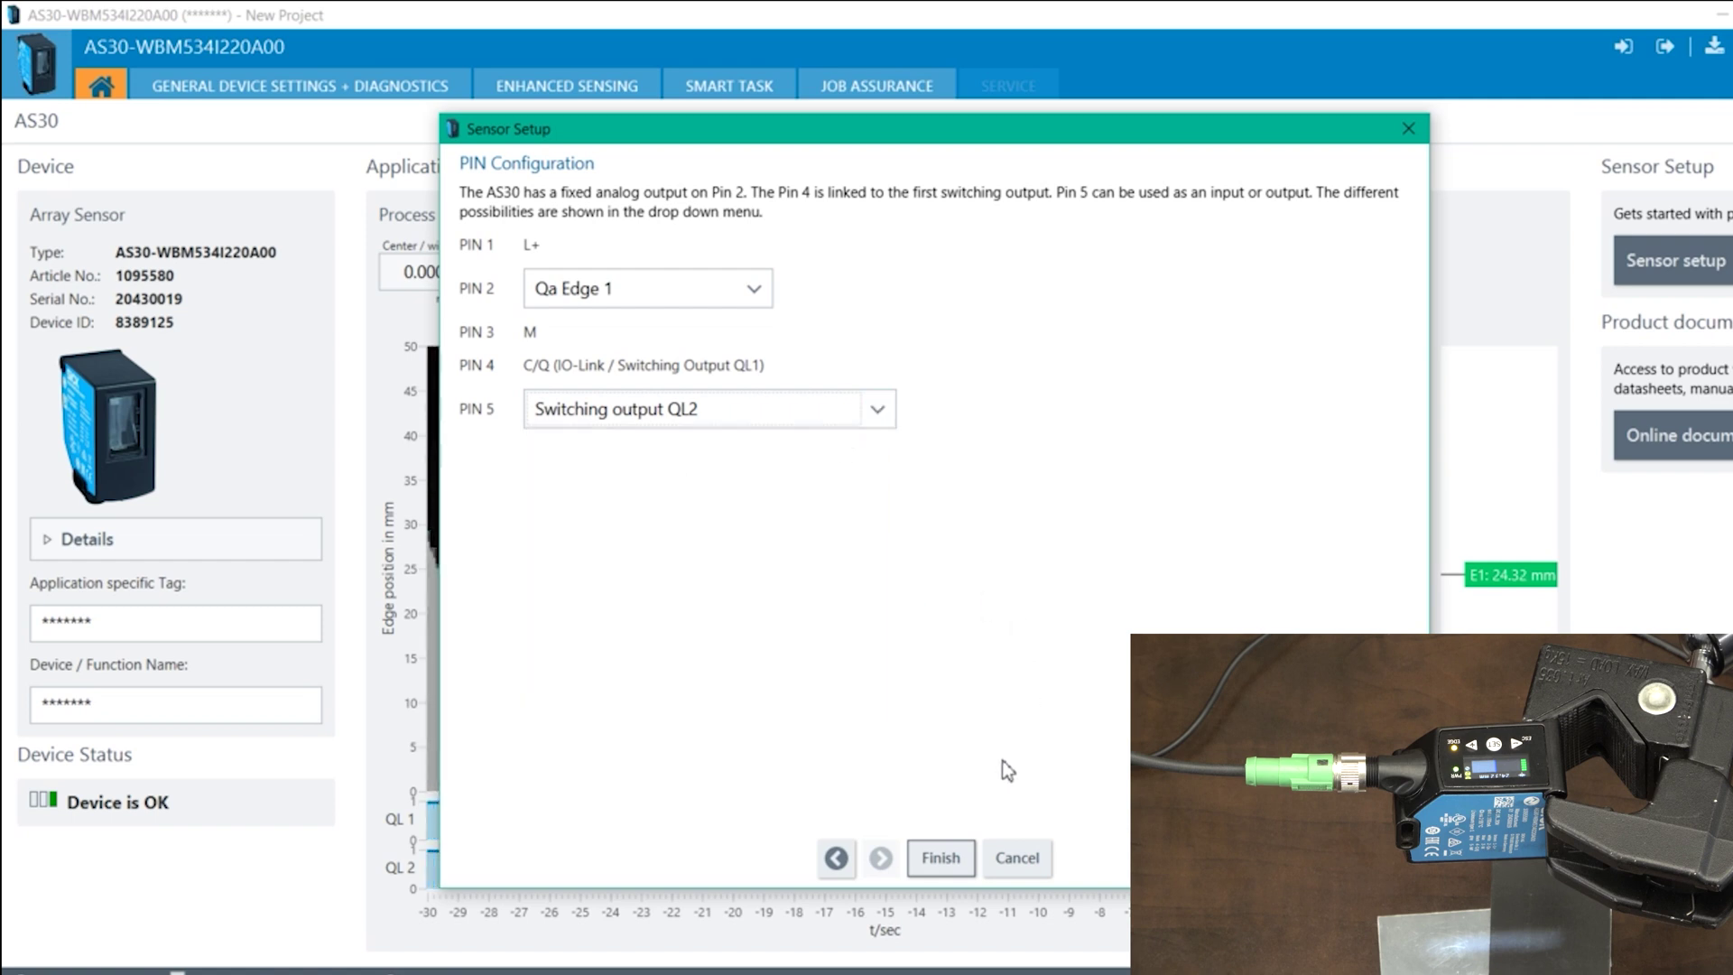
pyautogui.click(942, 857)
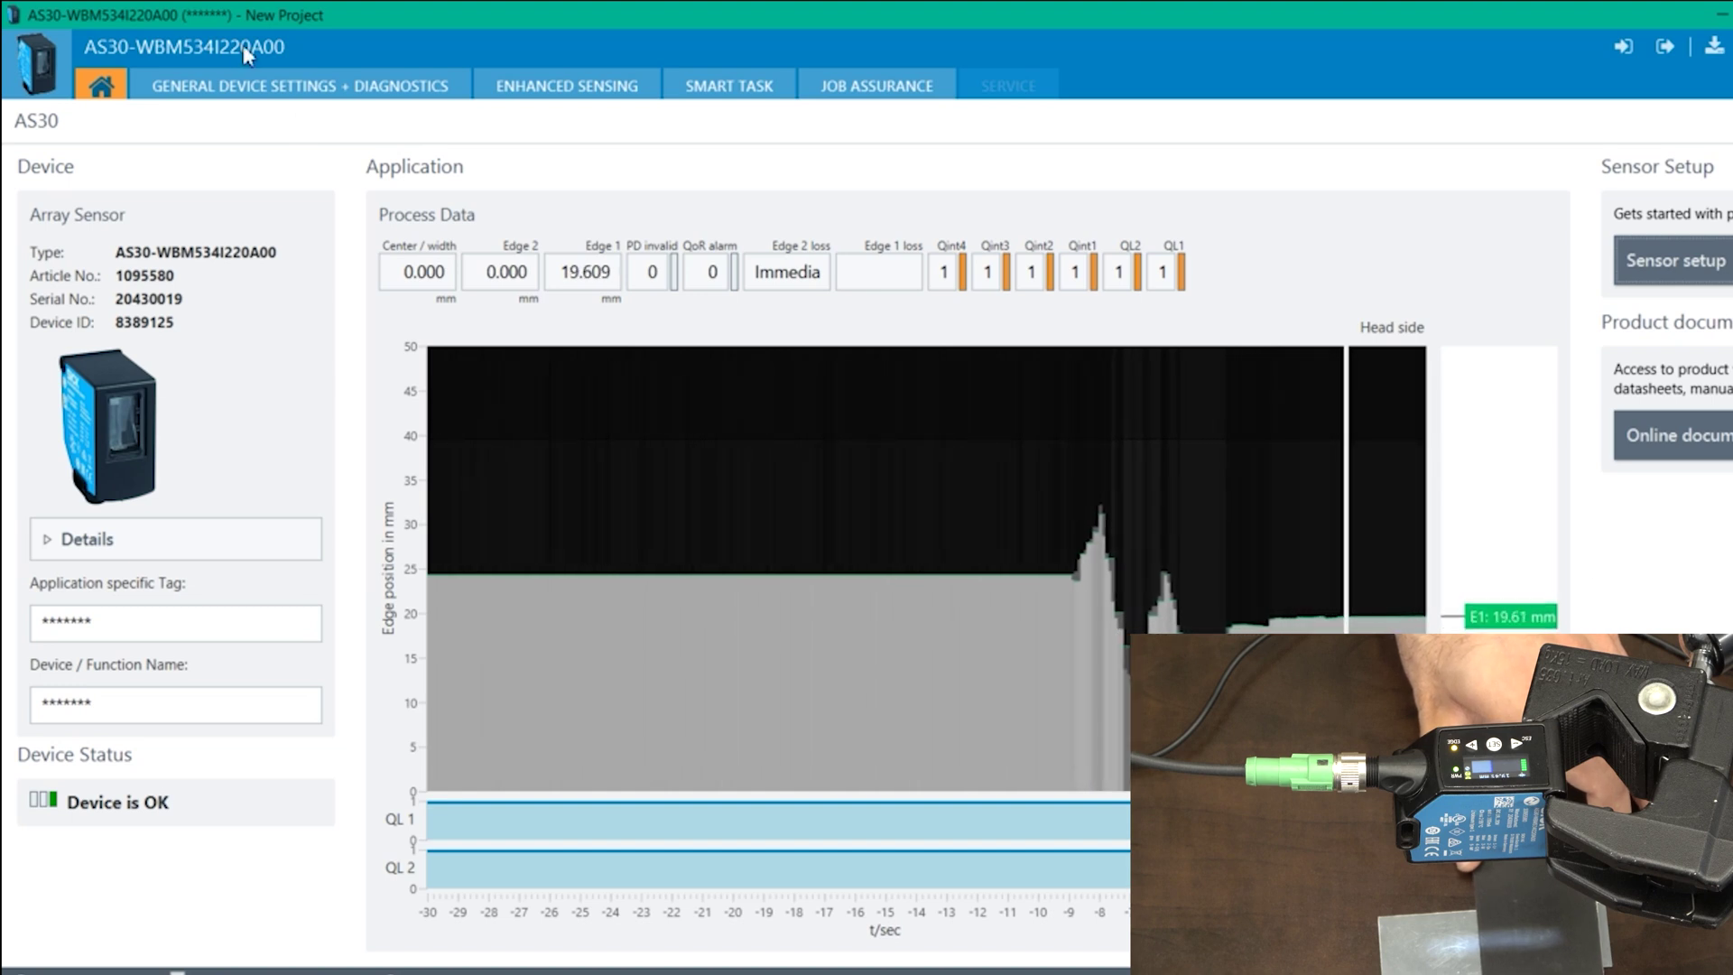
# Step: Show the General Device Settings + Diagnostics page, then the Enhanced Sensing page
pyautogui.click(246, 86)
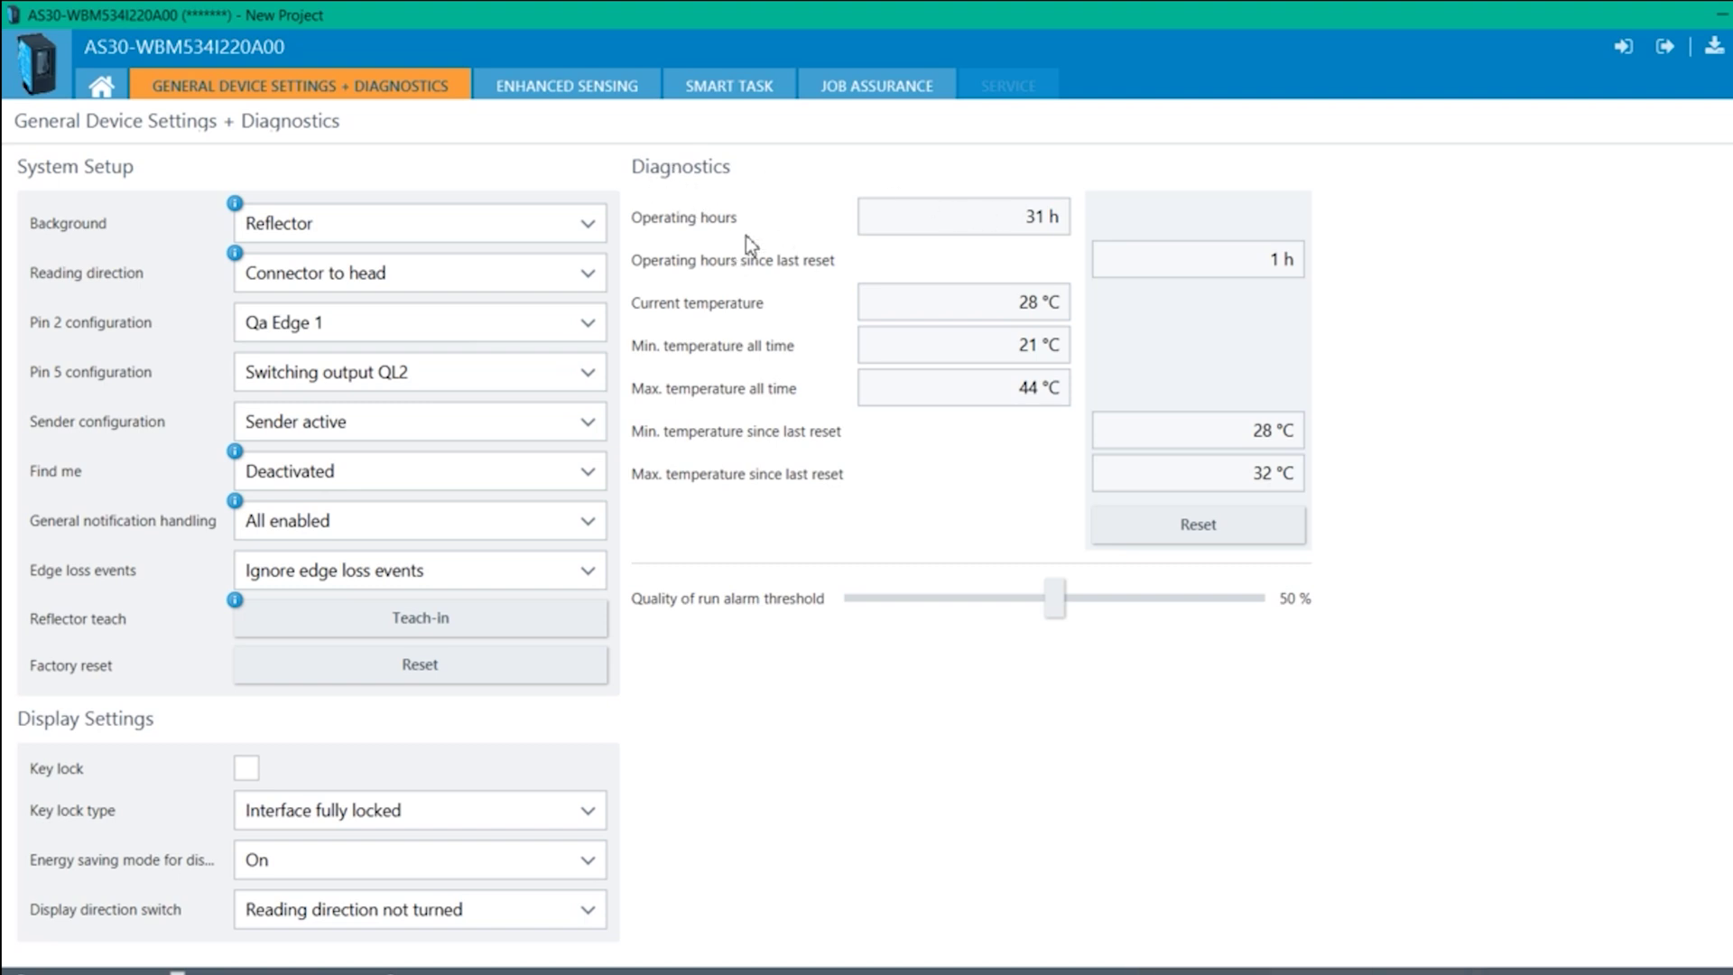
pyautogui.click(569, 91)
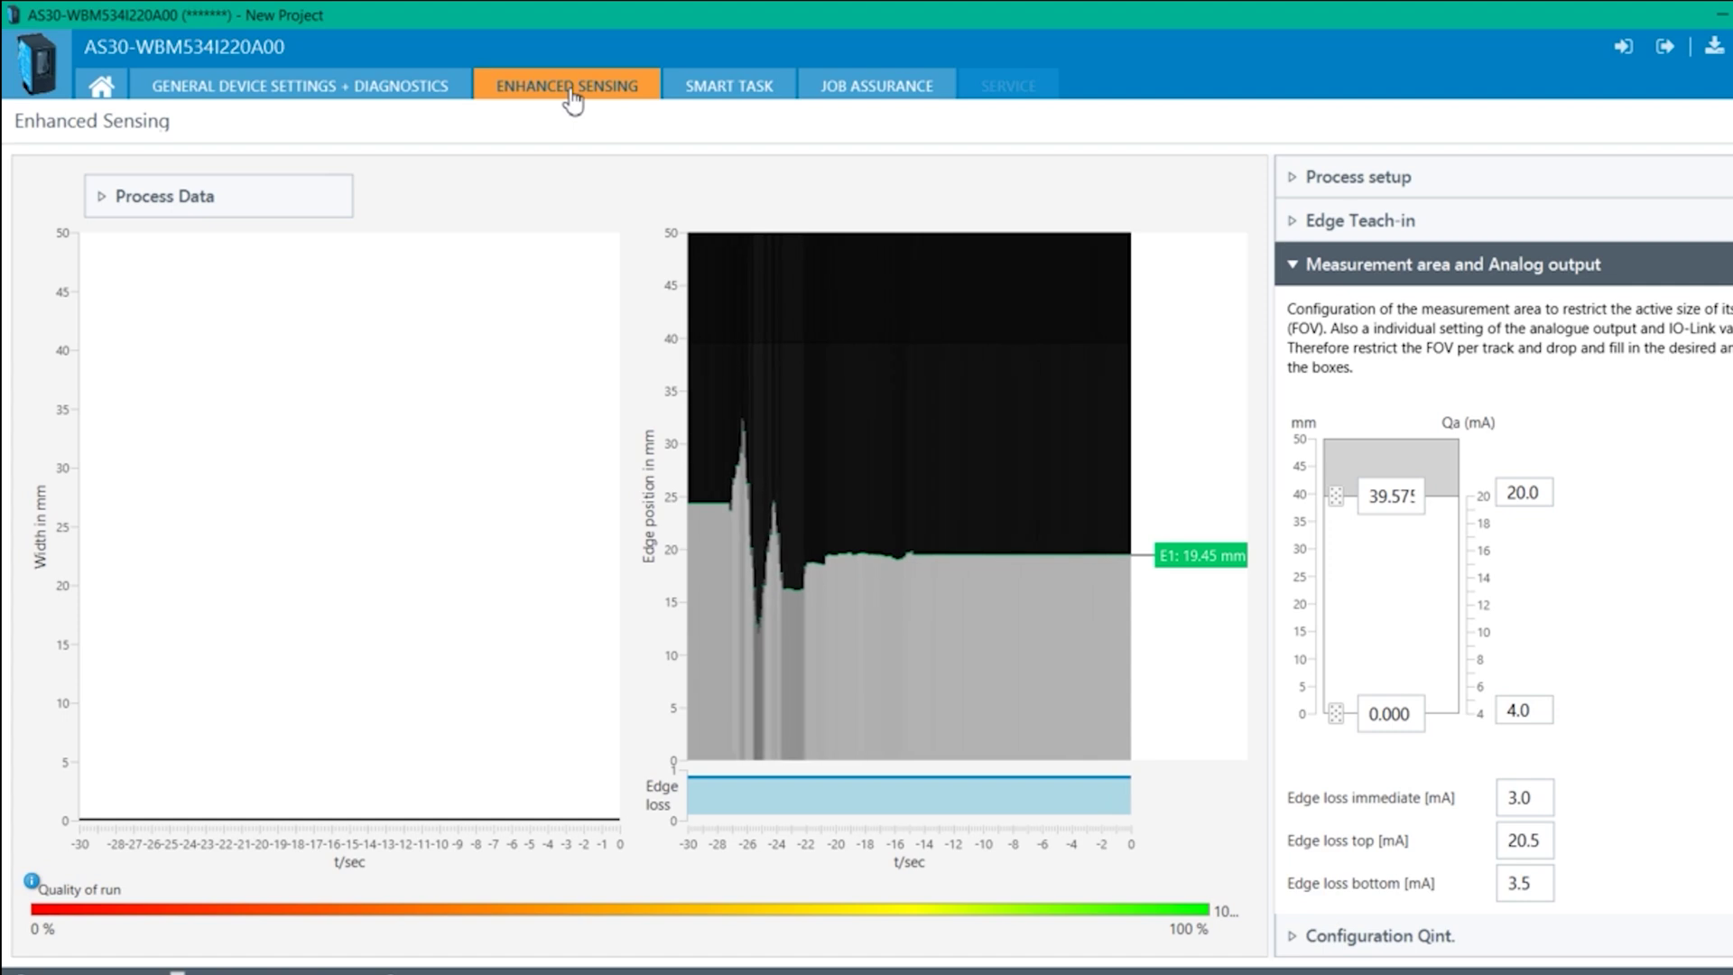
# Step: Drag the measurement area's upper limit from 39.575 to 50 mm, mapping 0–50 mm to 4–20 mA
pyautogui.click(1462, 273)
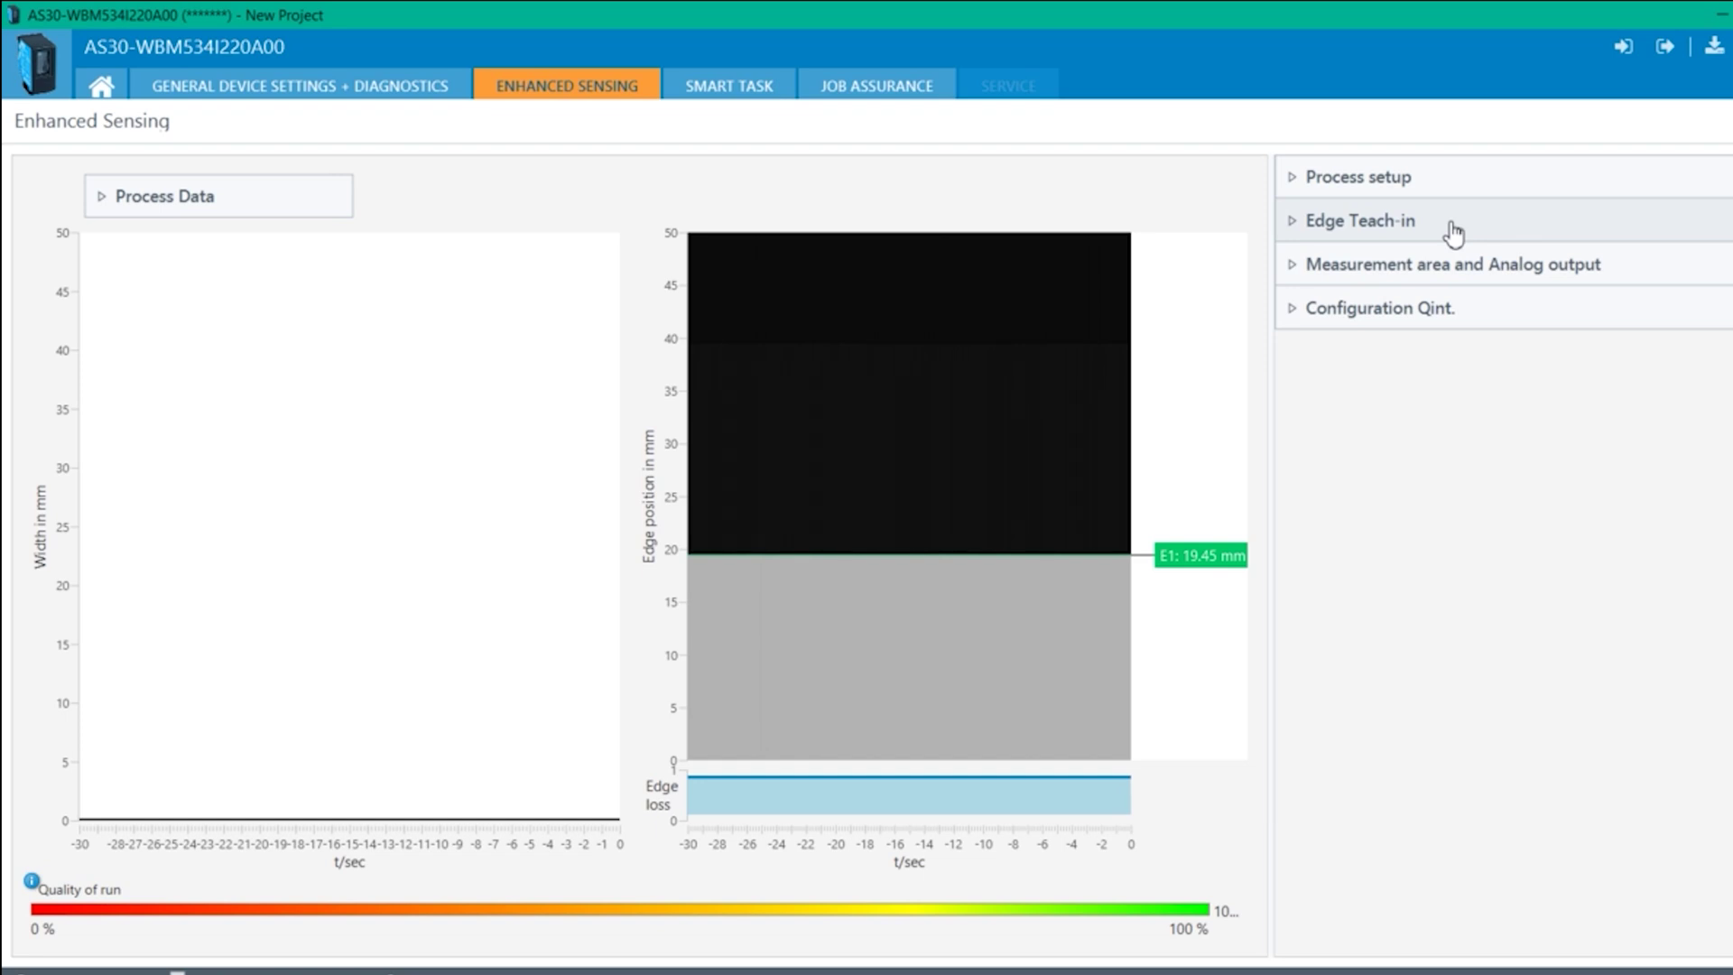
pyautogui.click(1453, 233)
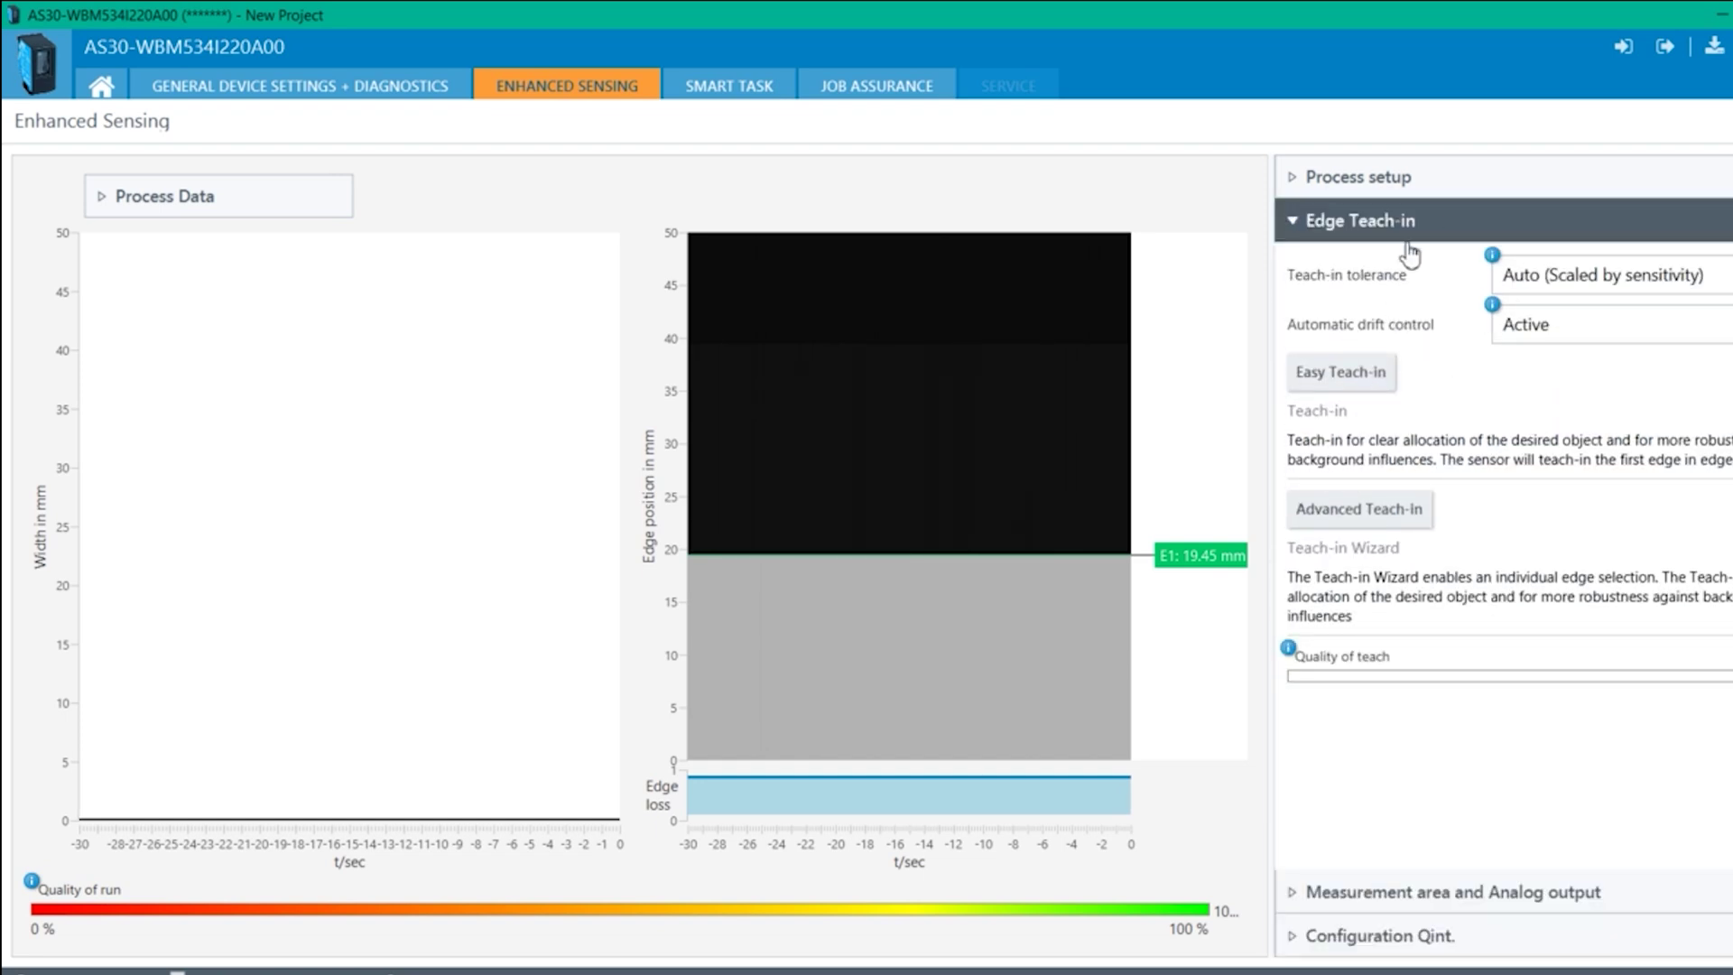
pyautogui.click(1404, 233)
pyautogui.click(1406, 268)
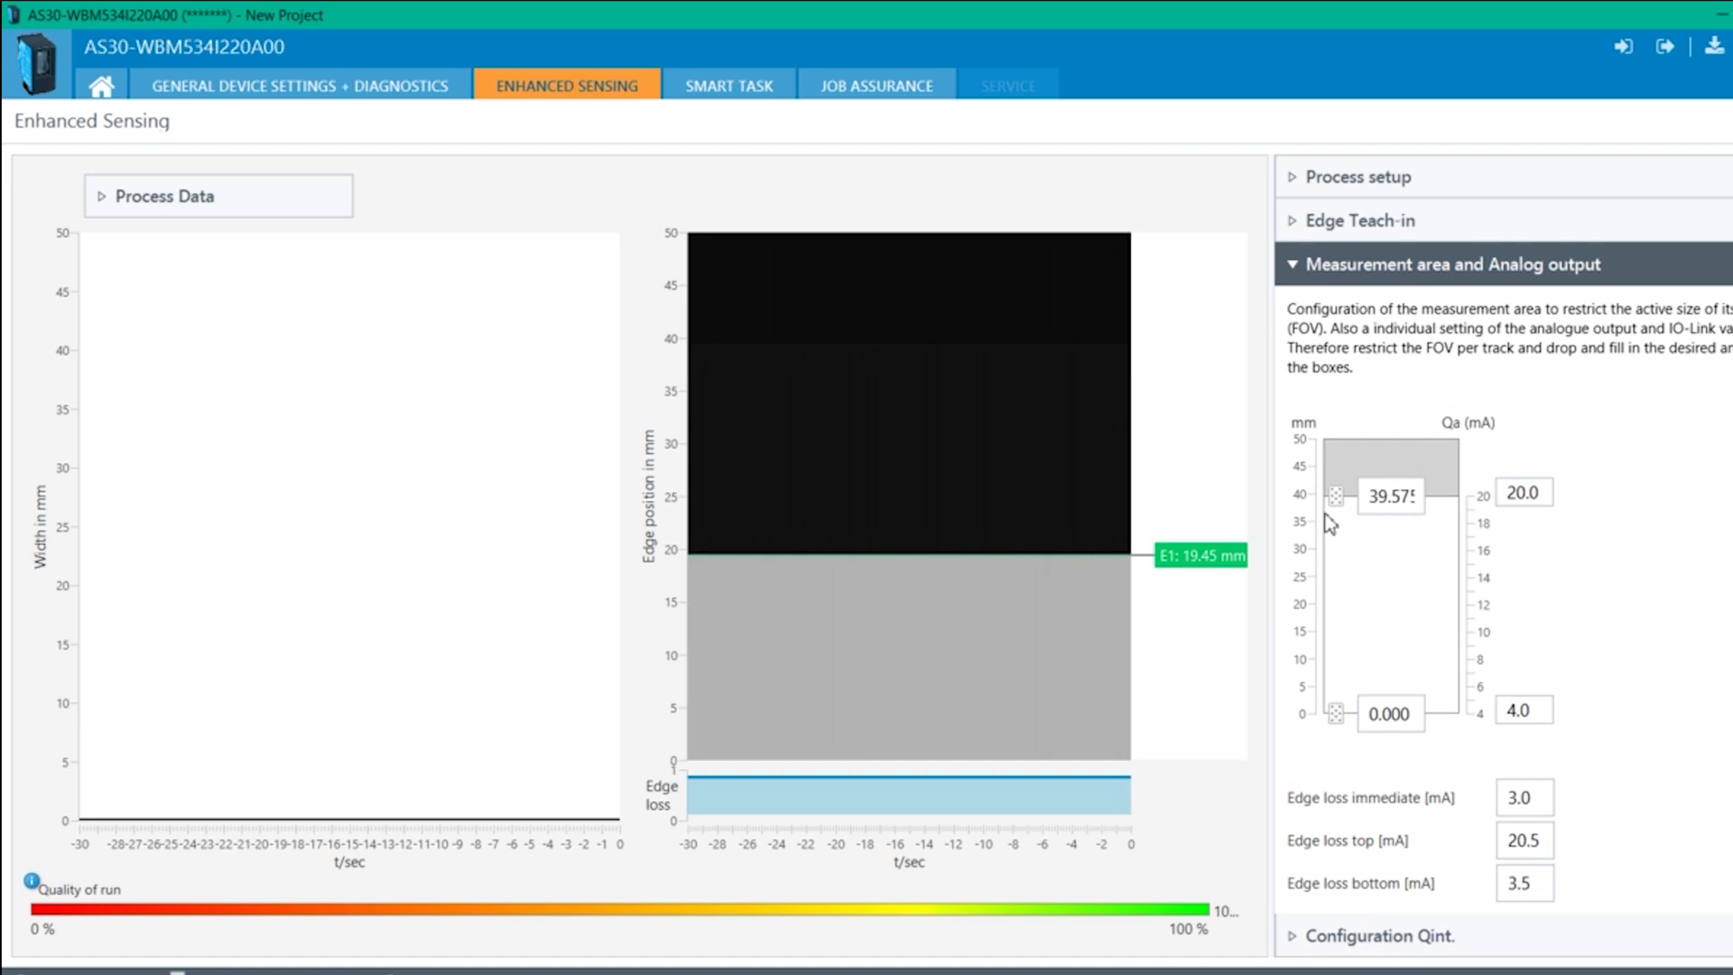
pyautogui.moveTo(1336, 496); pyautogui.dragTo(1331, 437)
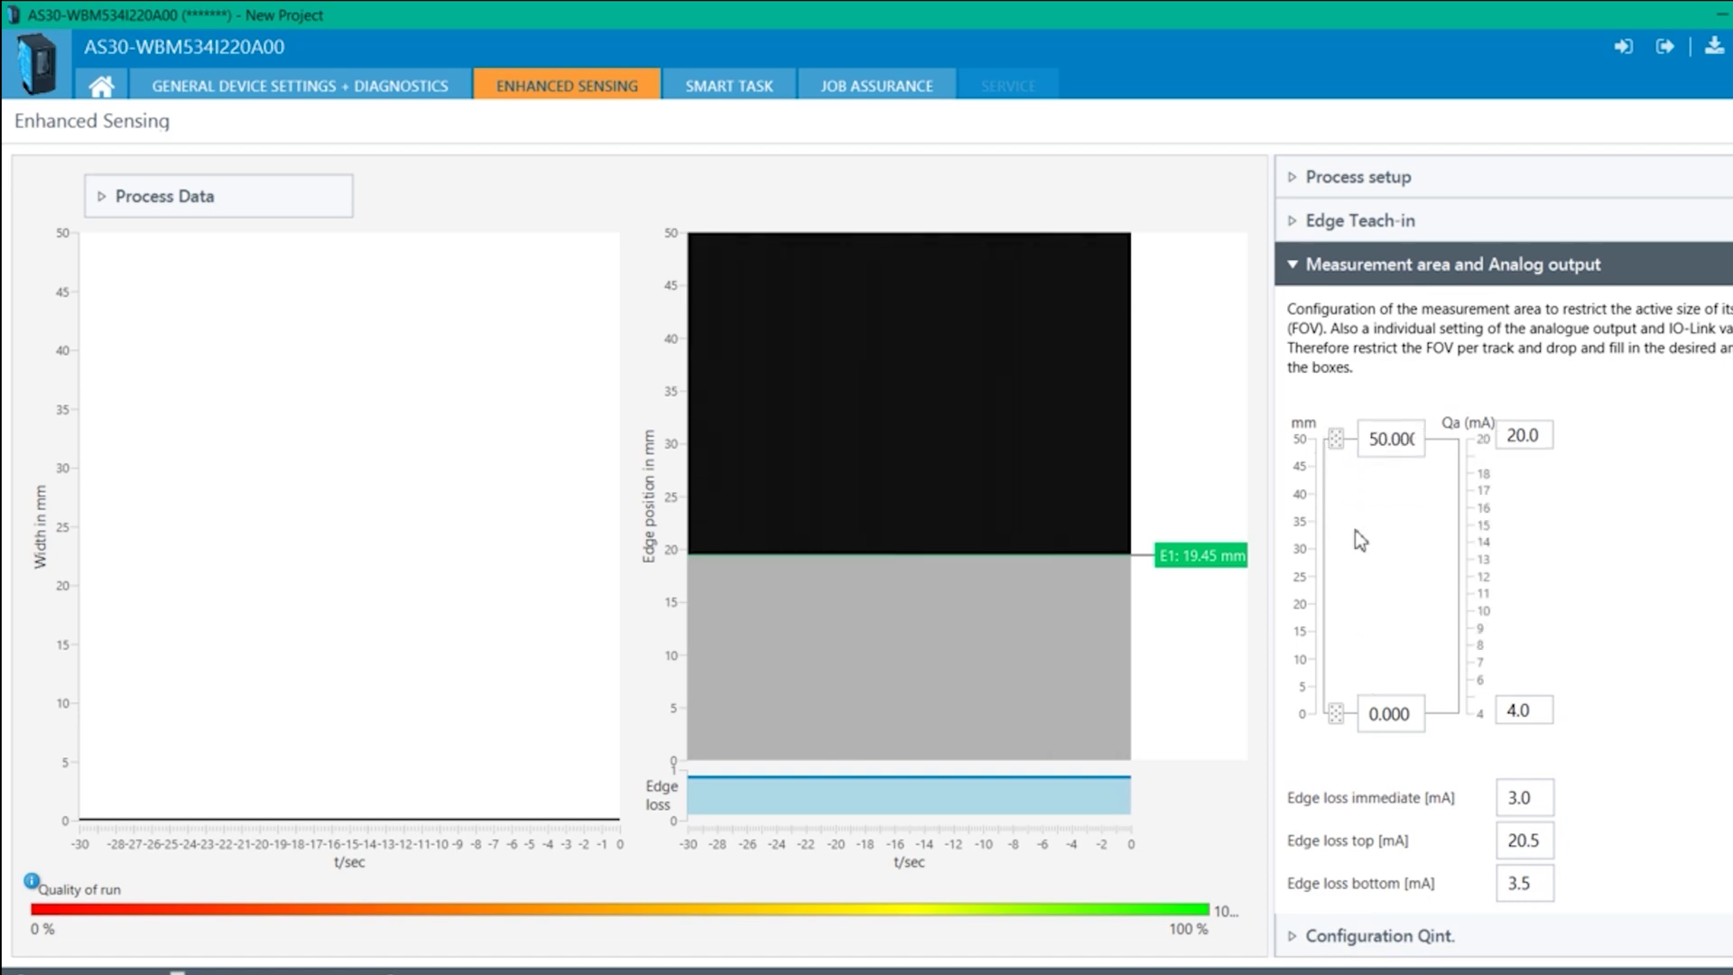
# Step: Review the Smart Task Logic 1 and Timer 1 options and Job Assurance, then return Home
pyautogui.click(740, 87)
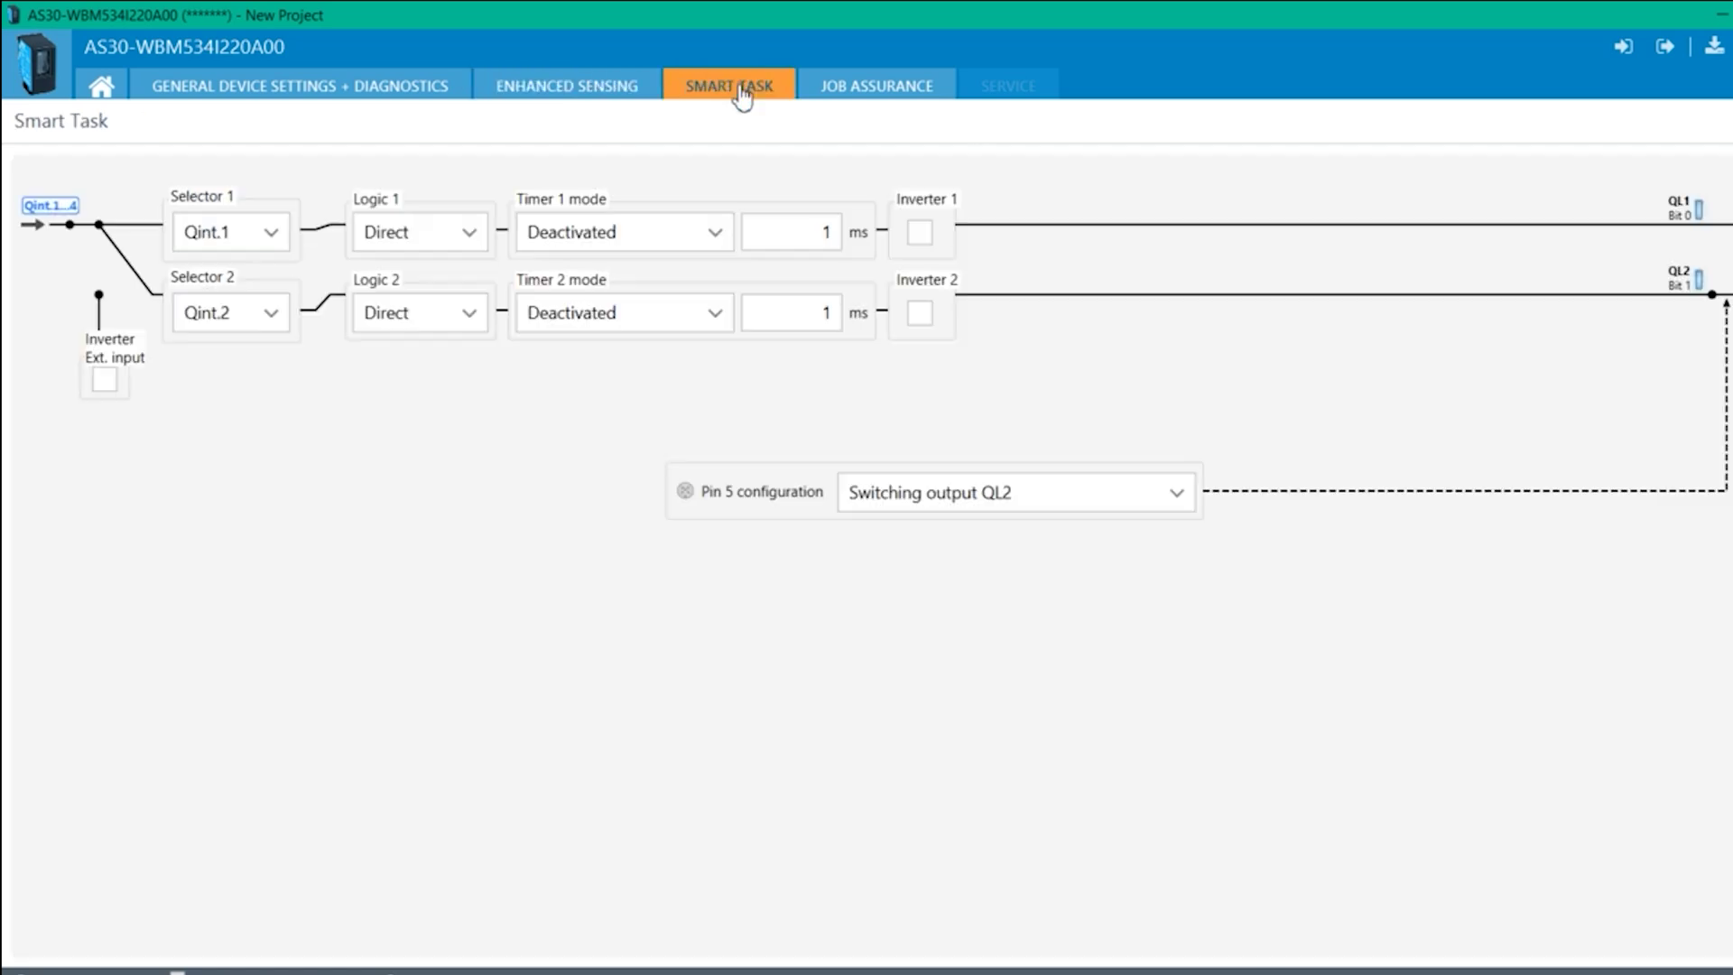
pyautogui.click(464, 243)
pyautogui.click(585, 242)
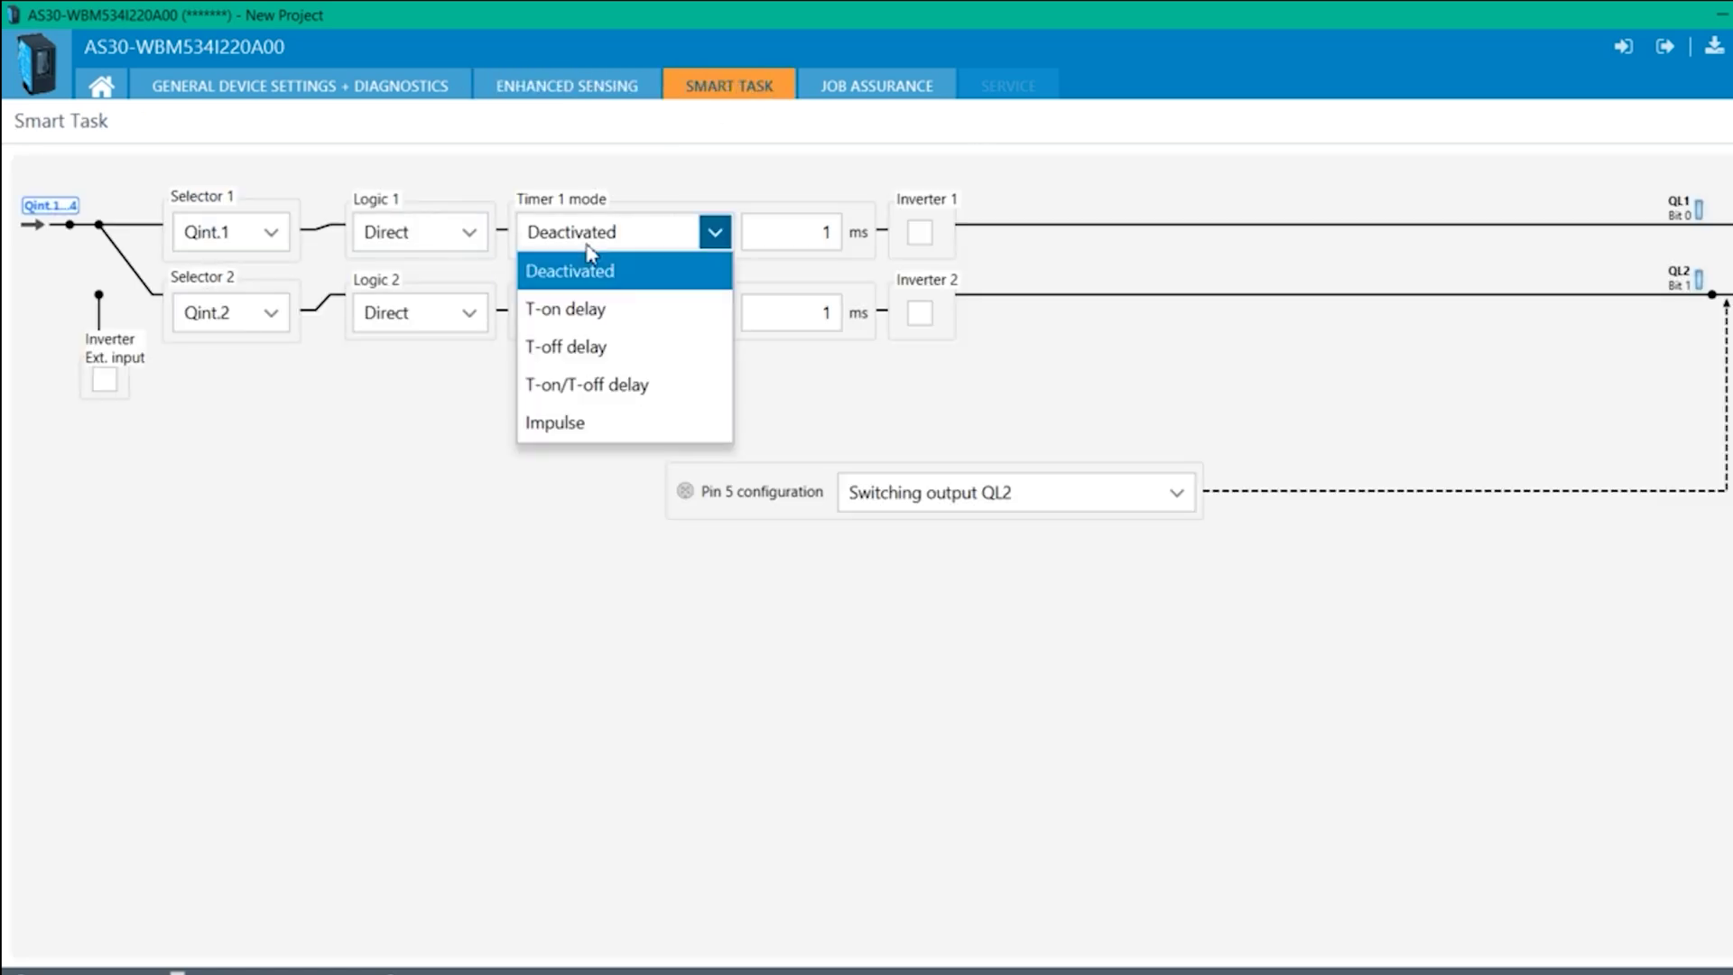
pyautogui.click(874, 85)
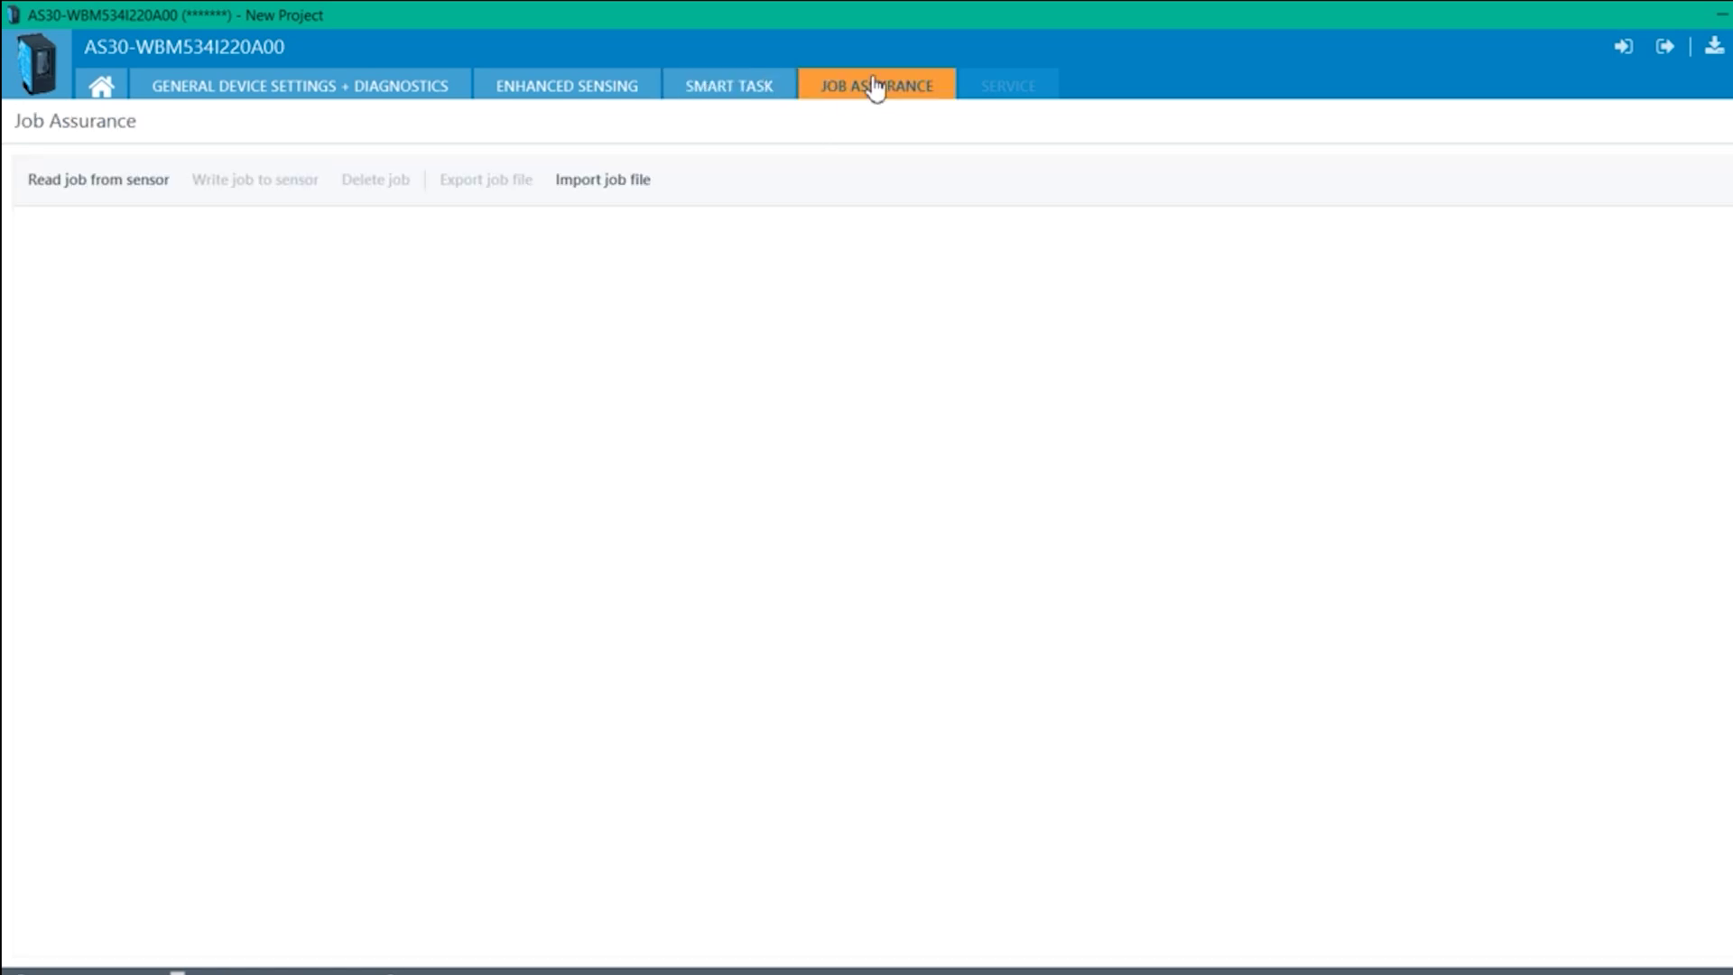
pyautogui.click(105, 91)
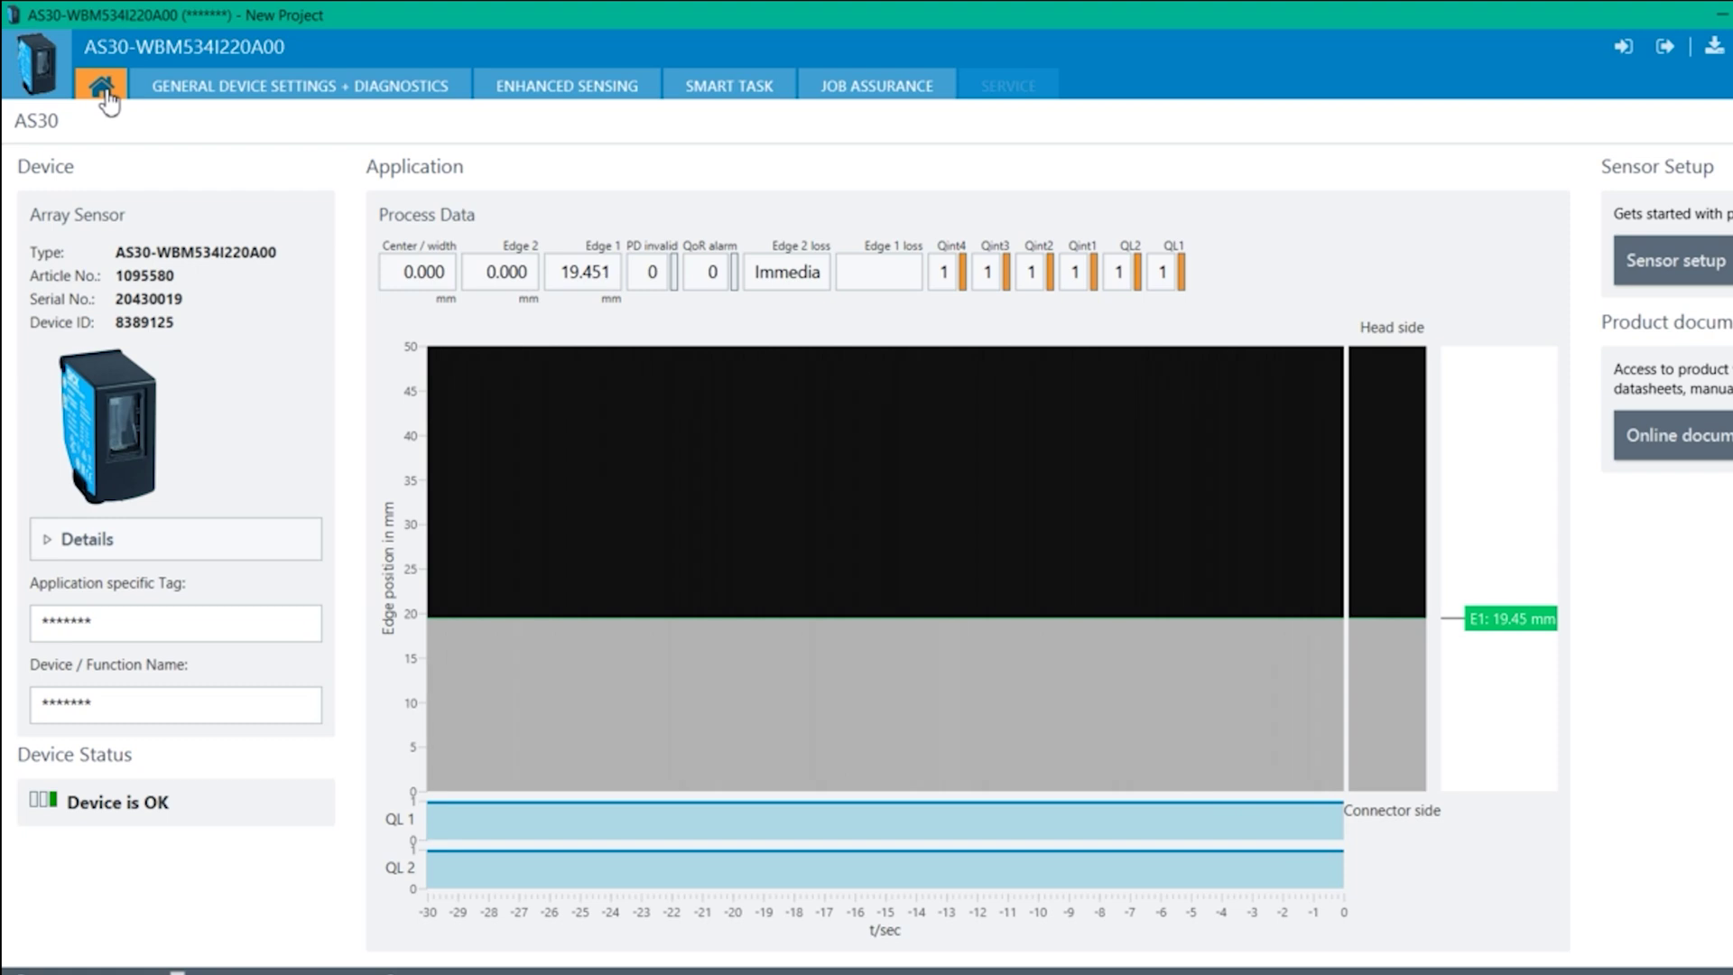